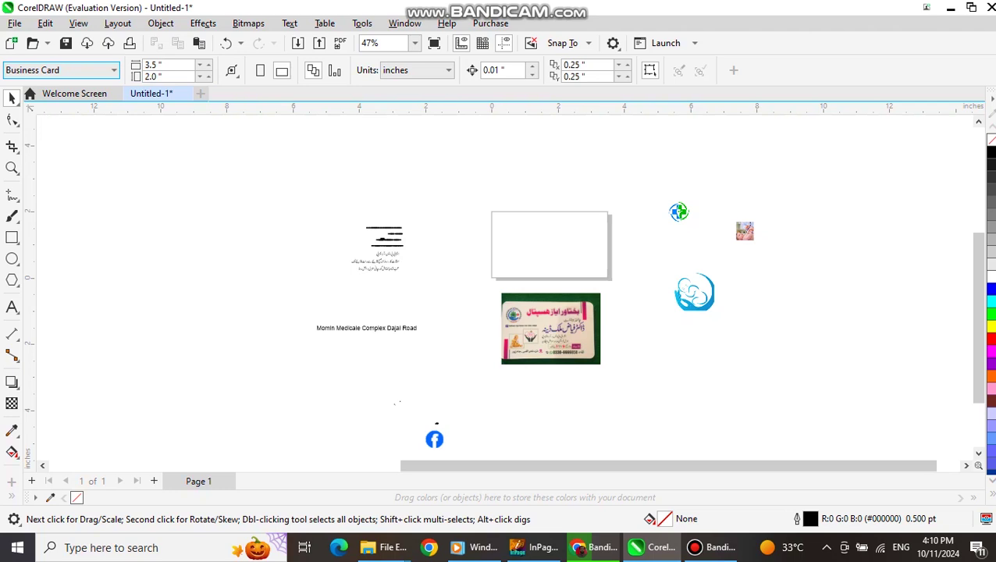
Create a 3.5 x 2.0 inch rectangle that frames the business card page.
double_click(12, 237)
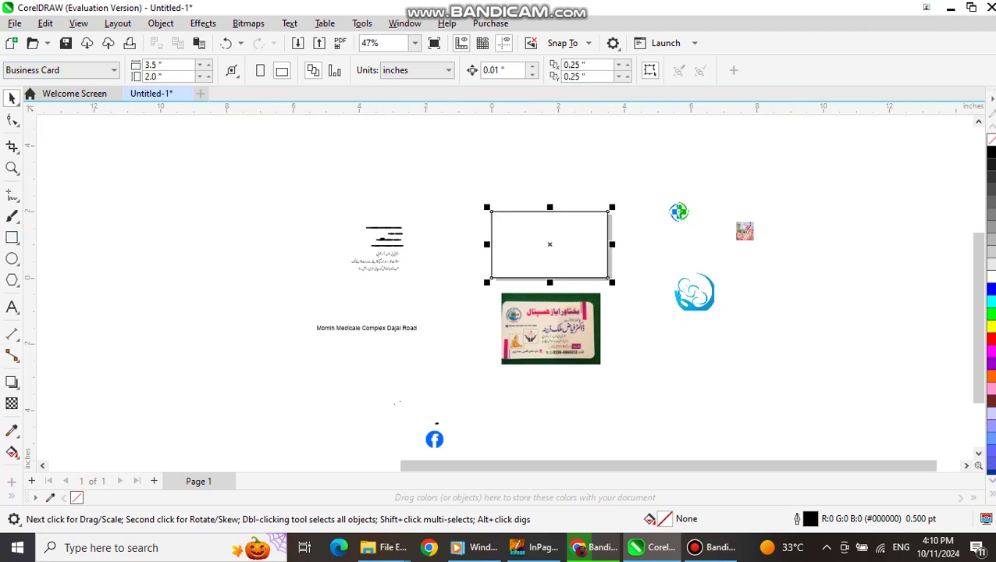
scroll(556, 245, up, 5)
scroll(556, 245, down, 4)
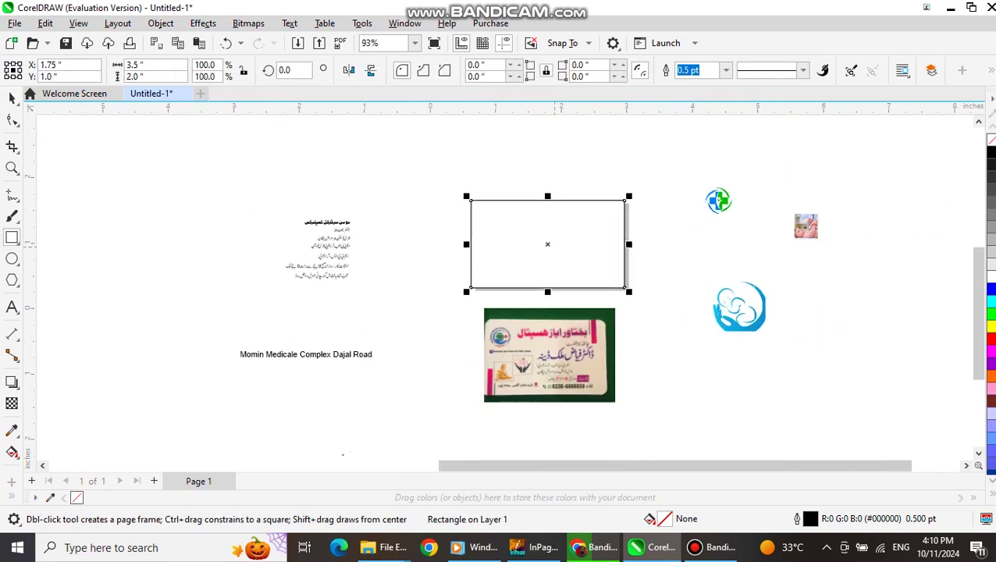
key(space)
scroll(354, 223, up, 3)
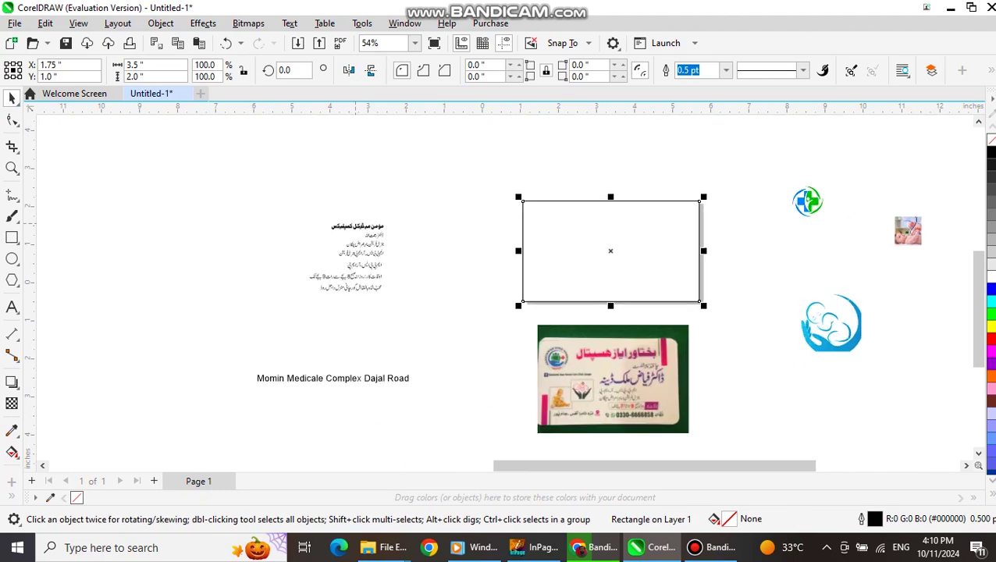
scroll(366, 225, up, 4)
scroll(364, 224, down, 4)
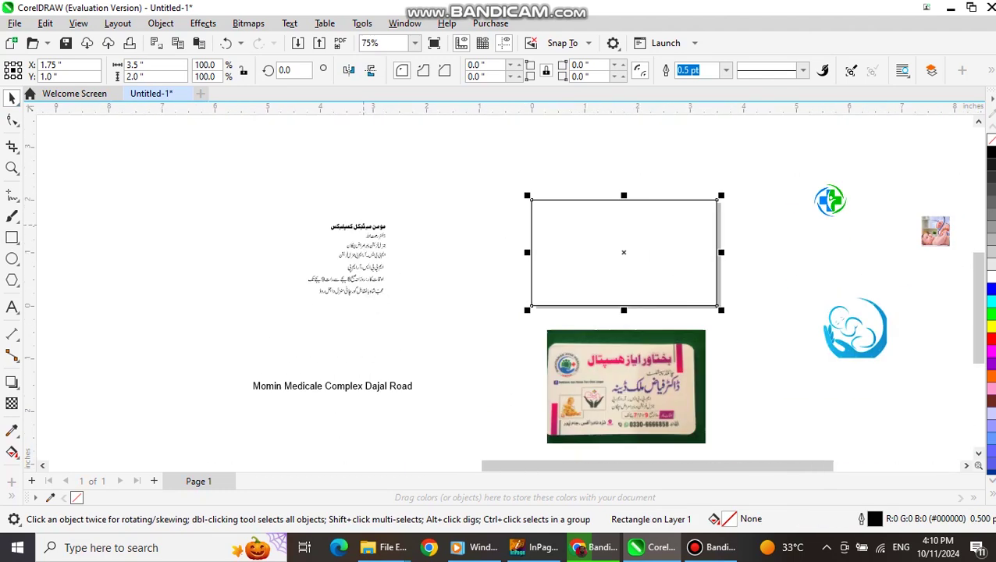
Move the reference card photo slightly upward, closer beneath the blank card.
drag(657, 374, 657, 362)
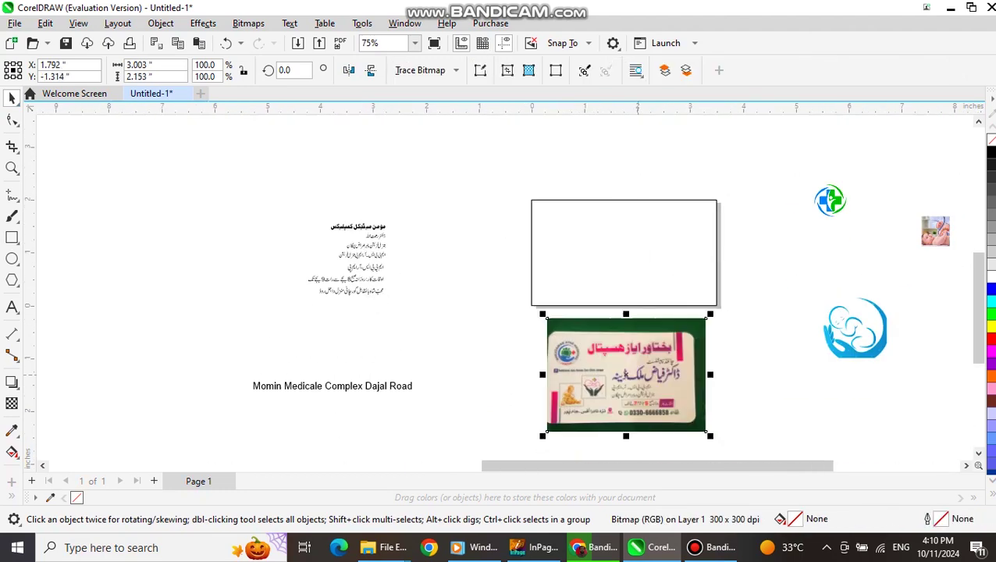
scroll(657, 362, up, 1)
scroll(655, 363, up, 2)
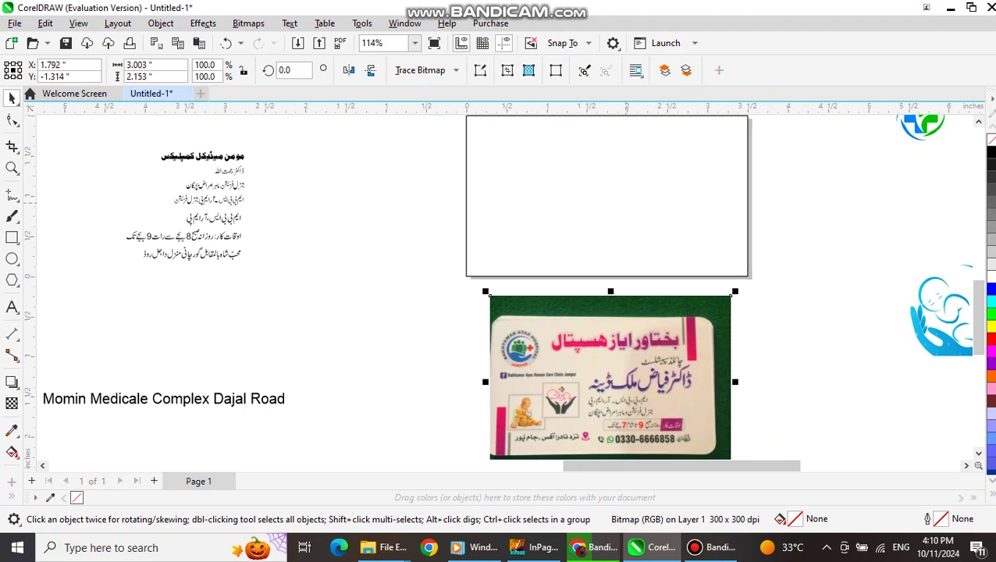
Ungroup the Urdu text block and move its heading line out into the empty space beside the card.
click(203, 178)
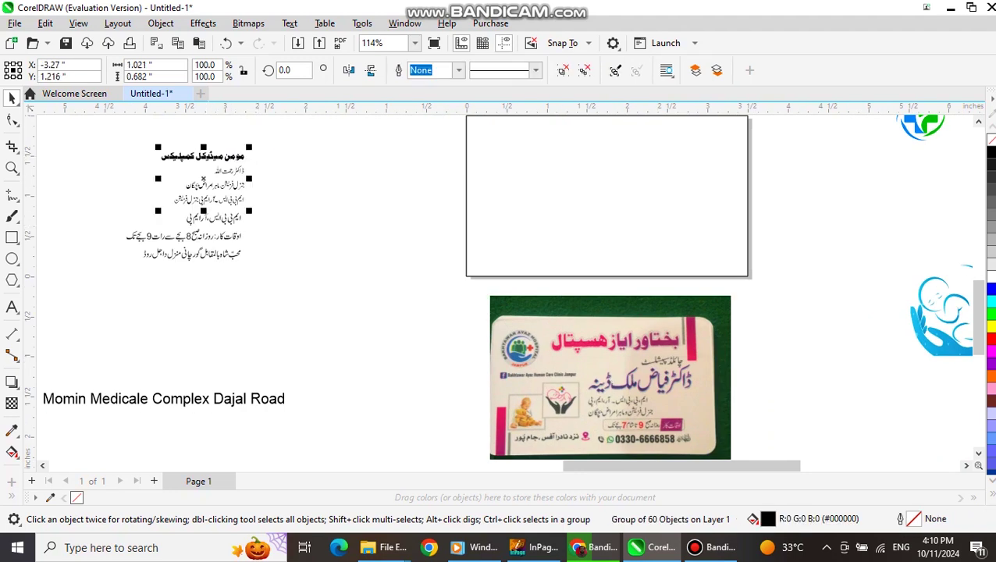
key(ctrl+u)
scroll(111, 133, up, 2)
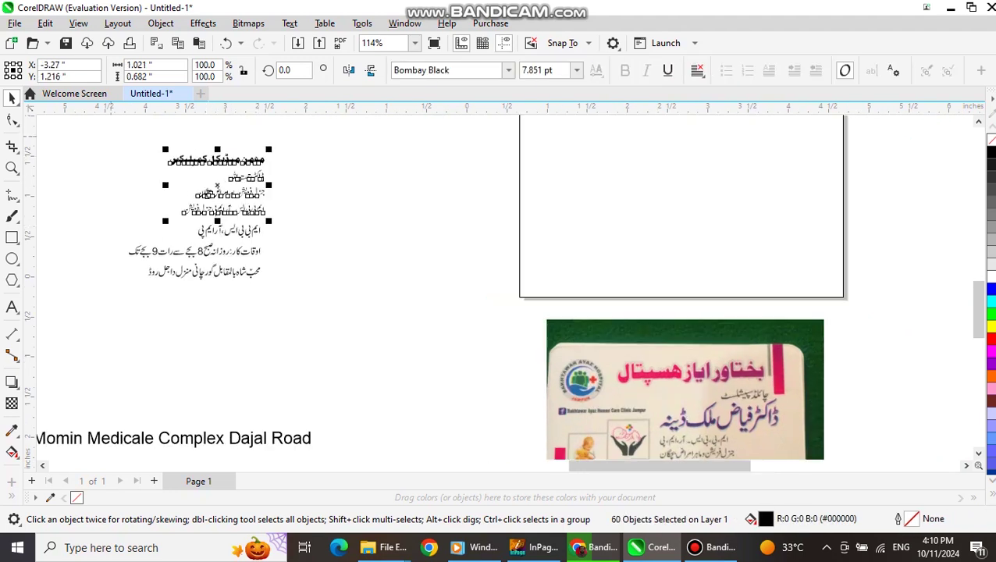
click(232, 164)
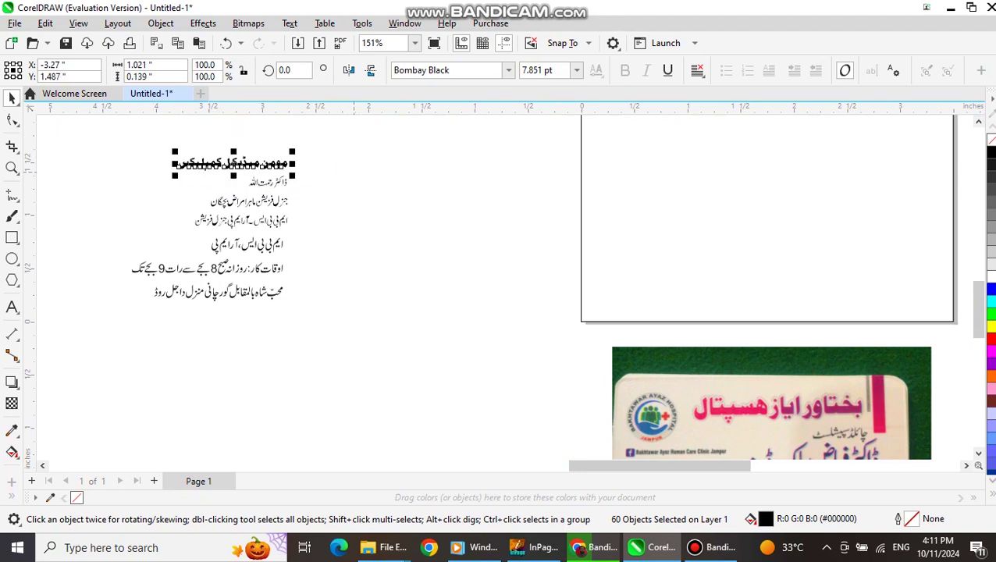
scroll(265, 169, down, 2)
drag(243, 165, 406, 198)
scroll(411, 200, up, 9)
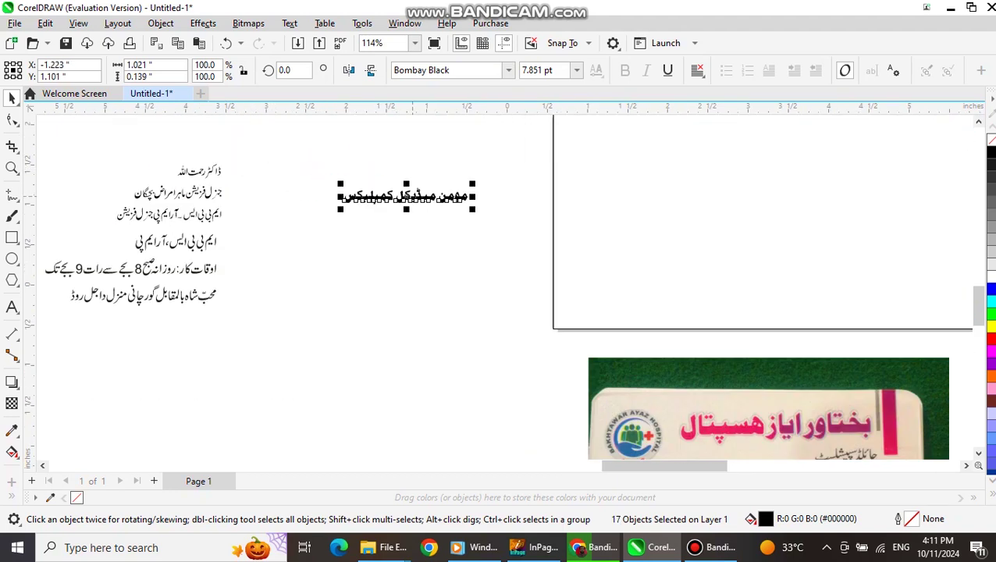
Nudge the heading's first word, مومن, 0.01 in to the left to tighten the gap to the next word.
scroll(411, 201, down, 3)
drag(549, 155, 453, 243)
scroll(451, 242, up, 4)
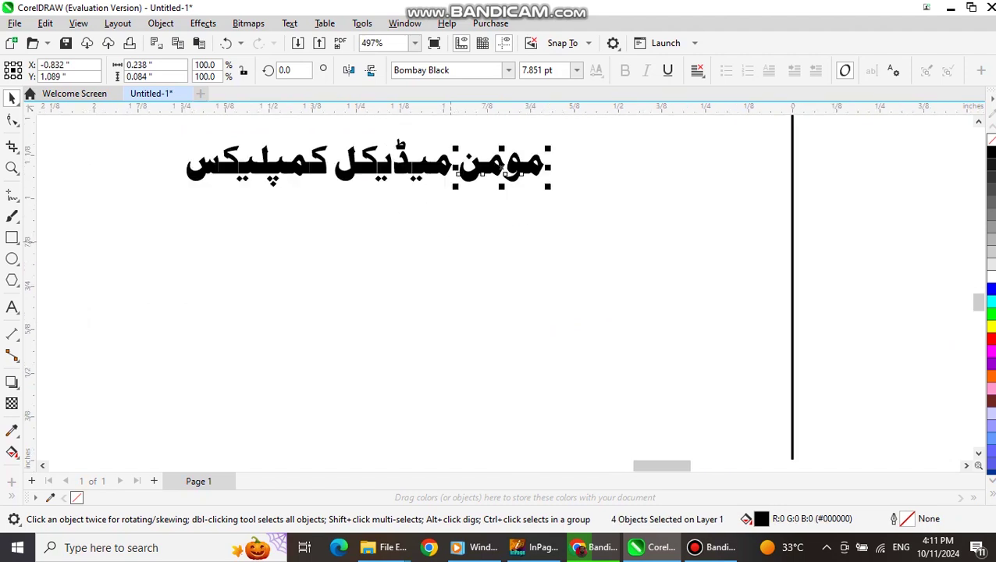
key(Left)
key(Left)
key(Left)
key(Left)
key(Right)
key(Right)
key(Right)
key(Right)
key(Down)
key(Up)
key(Left)
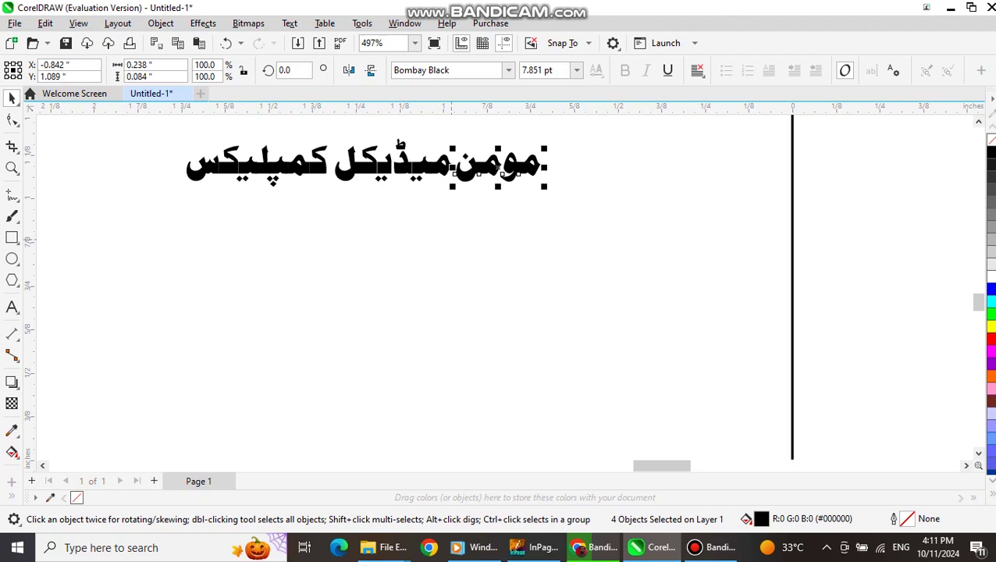
Convert the whole Urdu heading to curves and weld its letters into a single object.
scroll(451, 241, down, 1)
drag(555, 123, 196, 228)
key(ctrl+q)
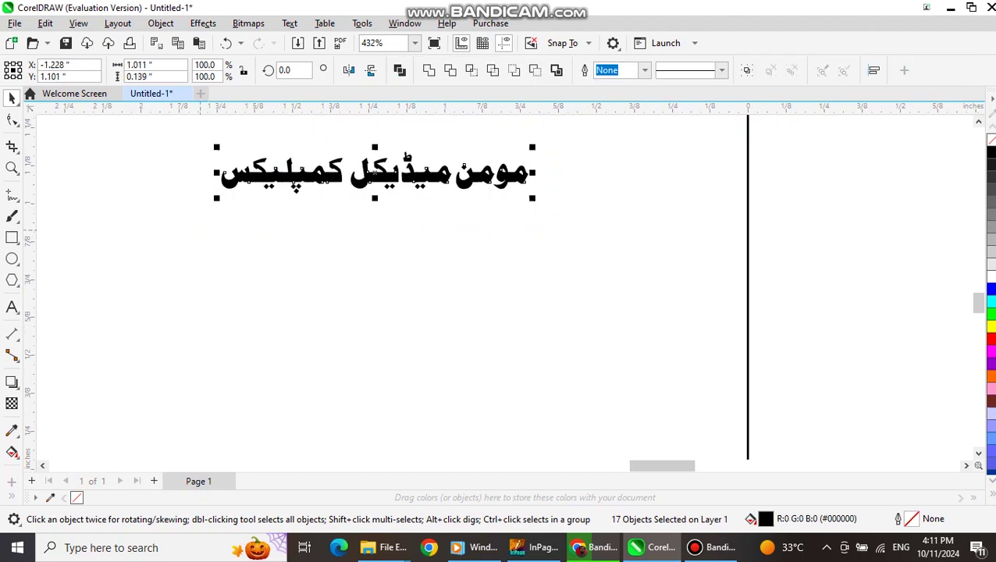
click(428, 70)
scroll(282, 228, down, 6)
scroll(292, 219, down, 5)
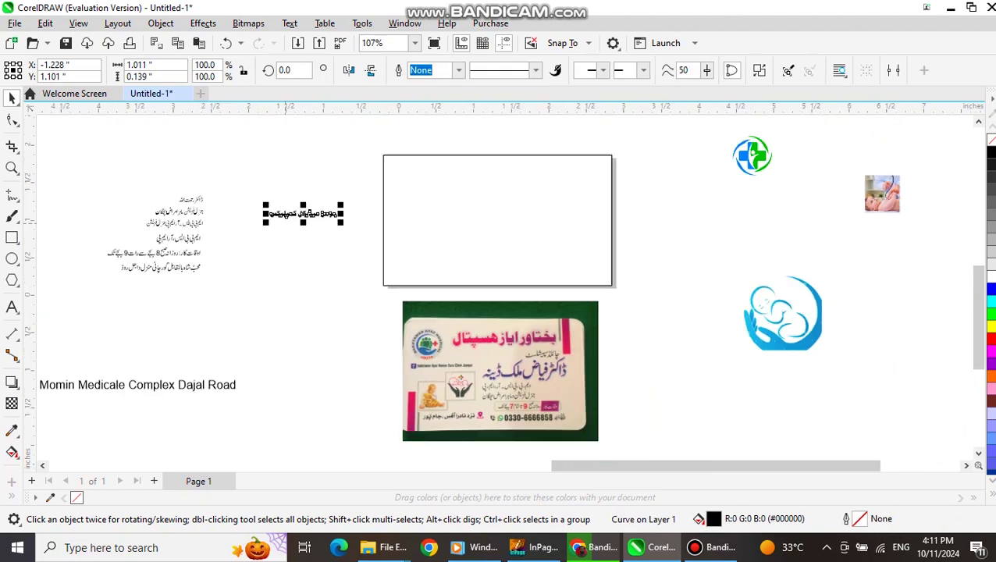
Place the welded heading inside the card's upper-right area, following the reference card's layout.
drag(300, 215, 499, 189)
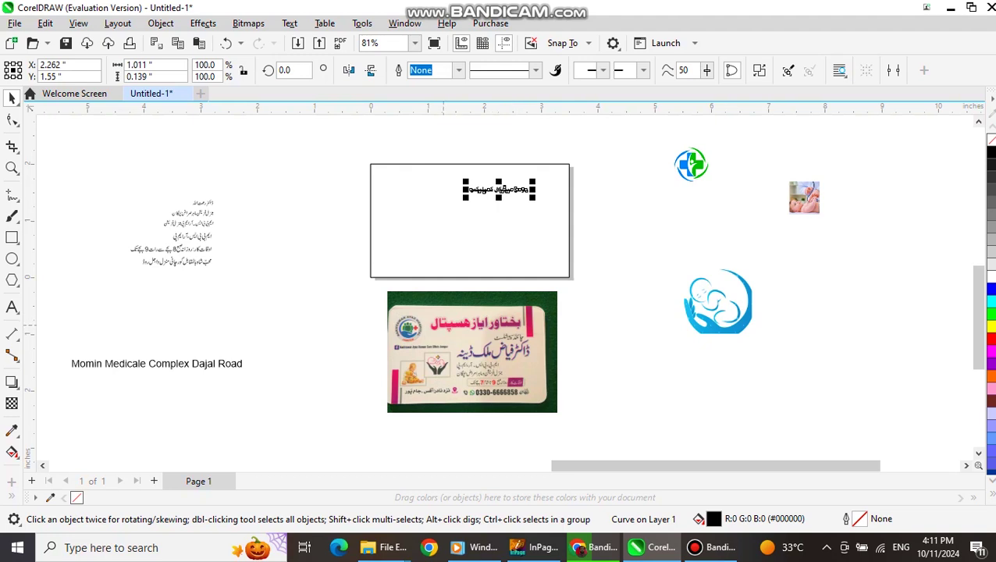
click(531, 329)
scroll(531, 330, up, 3)
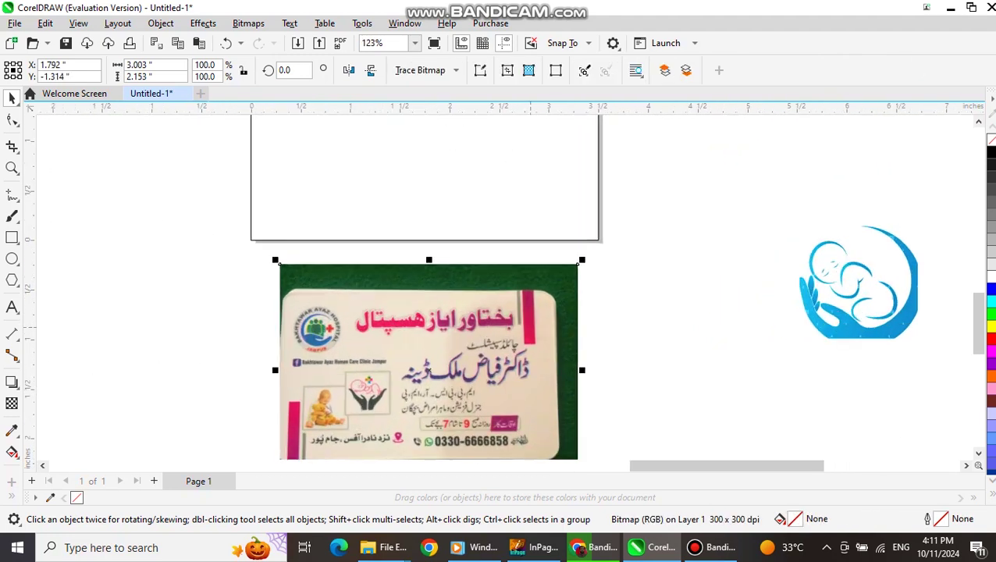
scroll(530, 327, down, 3)
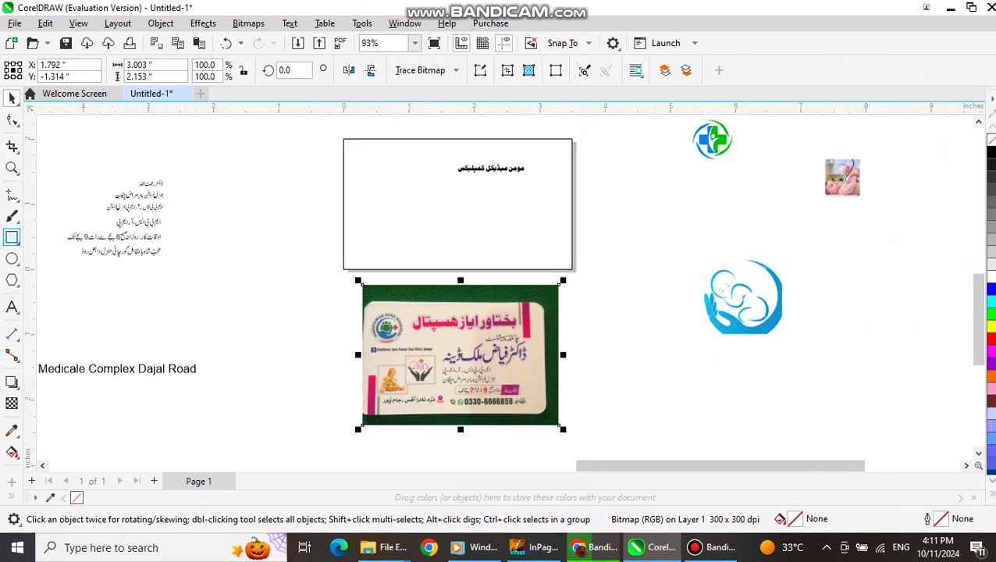
Draw a vertical bar about 0.155 x 0.684 in from the card's top edge beside the heading, filled red without an outline.
click(11, 237)
scroll(532, 162, up, 2)
drag(537, 128, 552, 196)
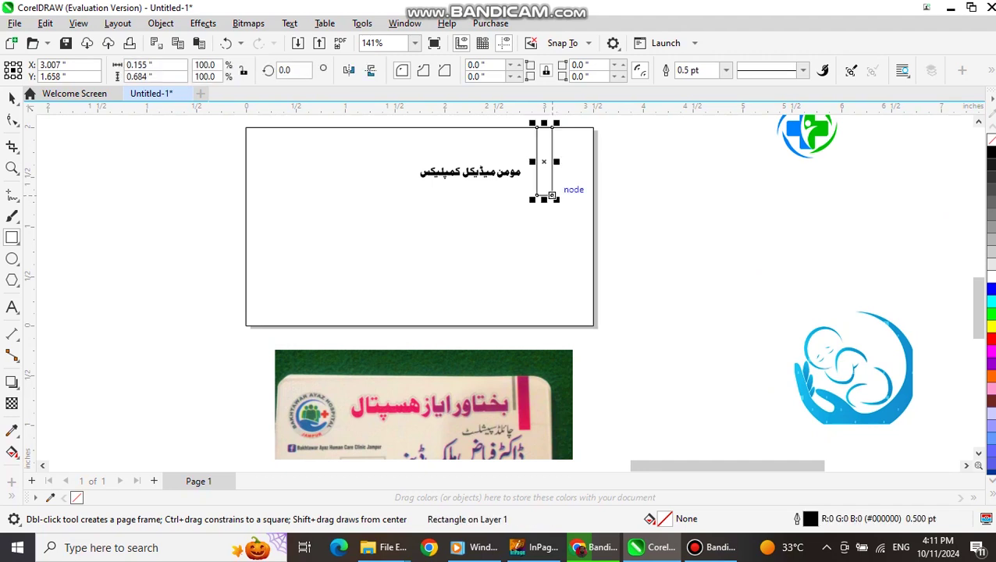
click(989, 337)
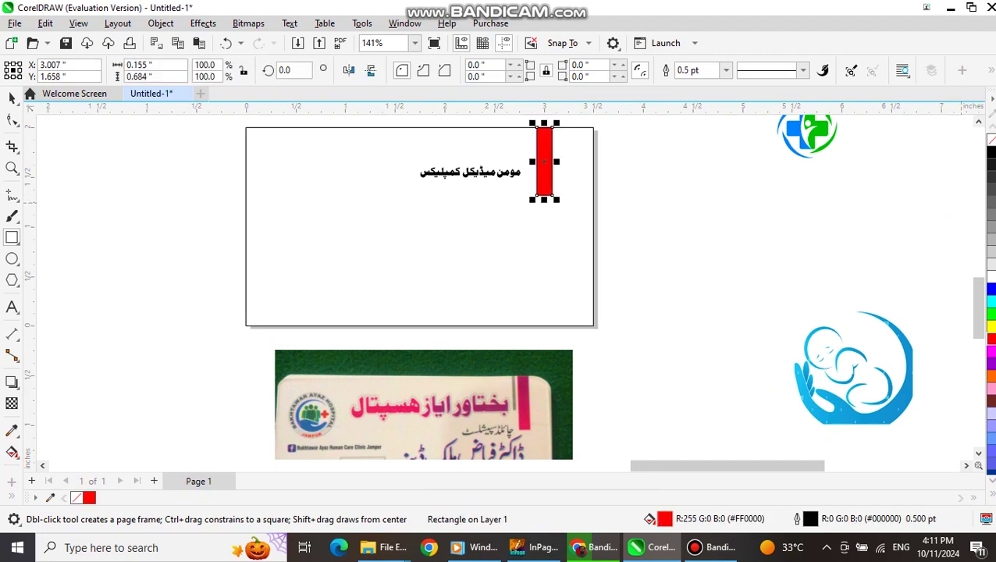
right_click(990, 139)
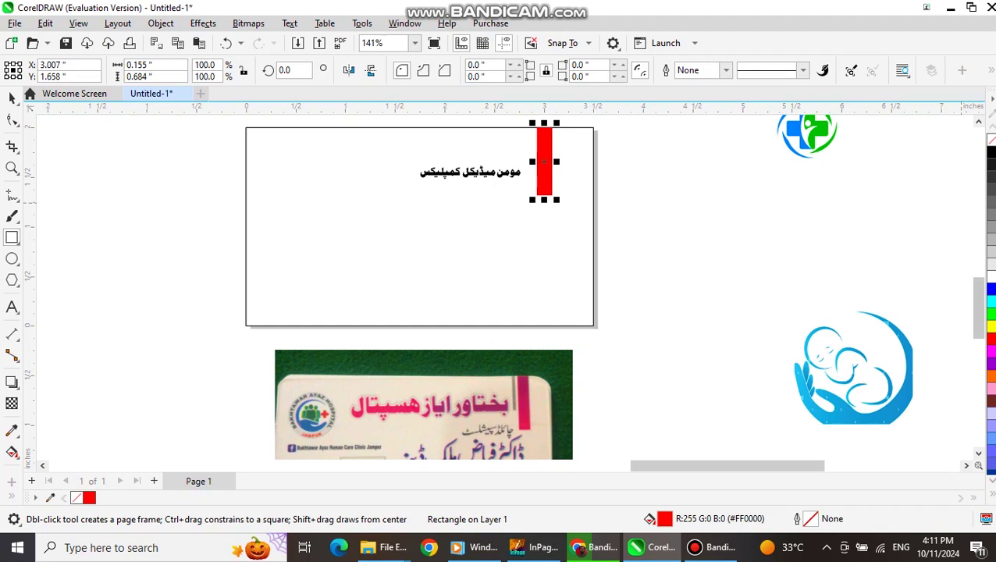
scroll(541, 166, up, 2)
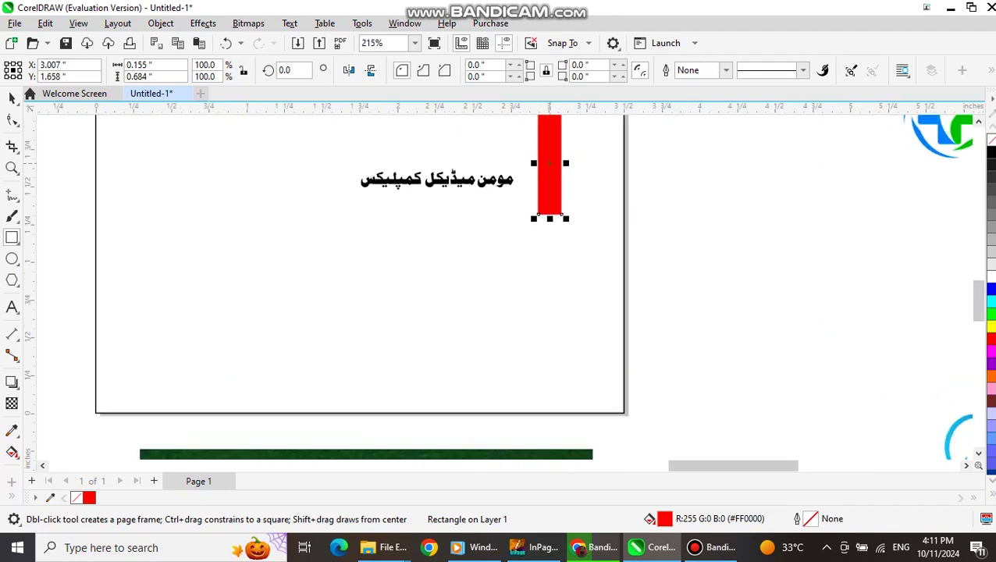
Duplicate the red bar toward the heading and scale the copy down to about 0.112 x 0.495 in.
key(space)
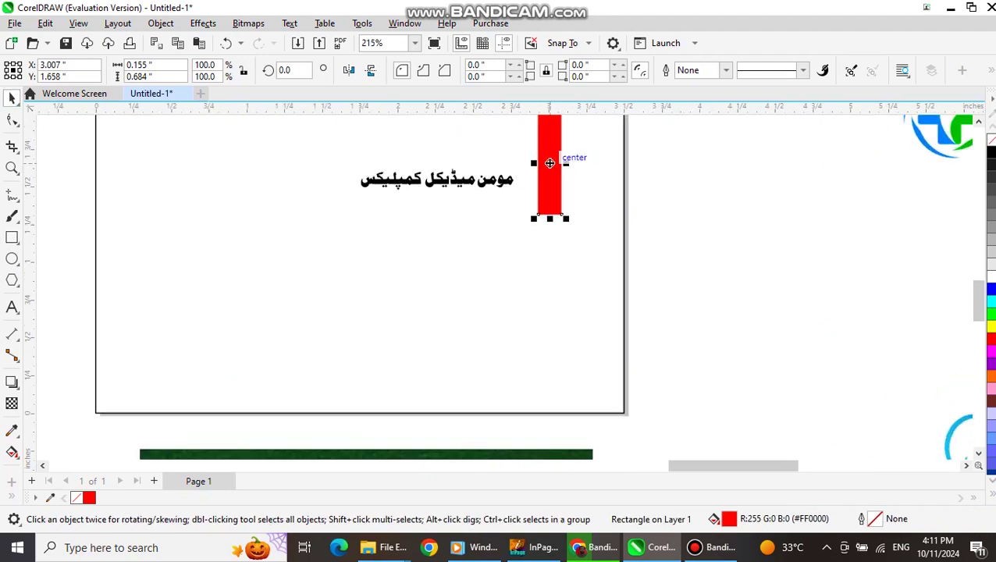
scroll(550, 163, down, 1)
drag(549, 163, 528, 162)
right_click(527, 163)
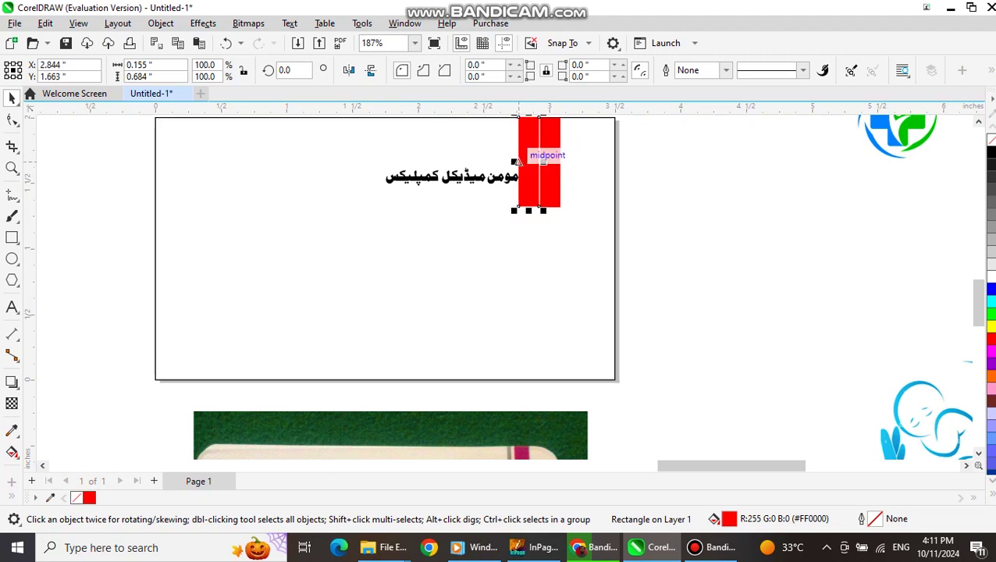
scroll(528, 161, up, 1)
scroll(531, 163, down, 3)
drag(553, 202, 536, 182)
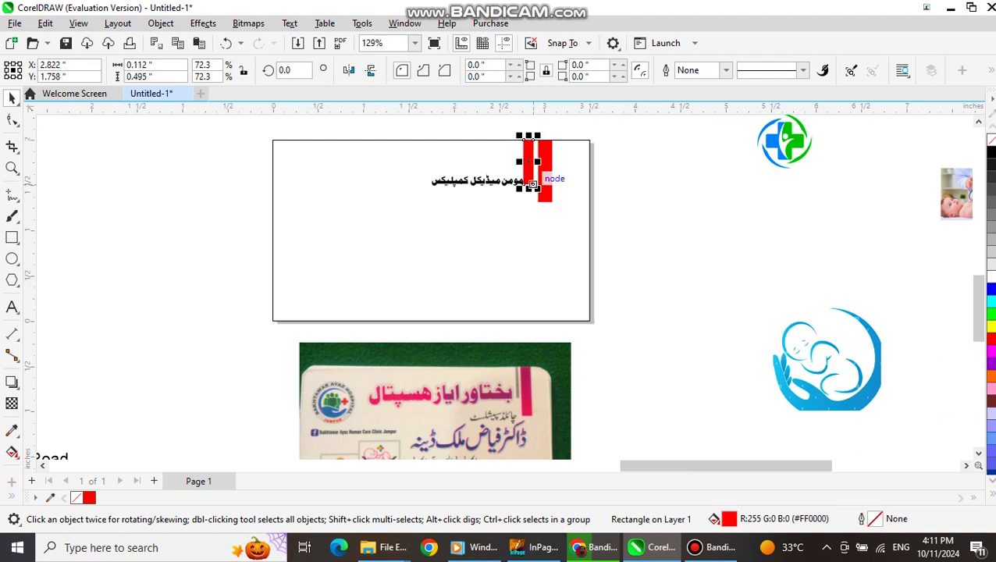
scroll(537, 174, up, 2)
scroll(529, 165, down, 3)
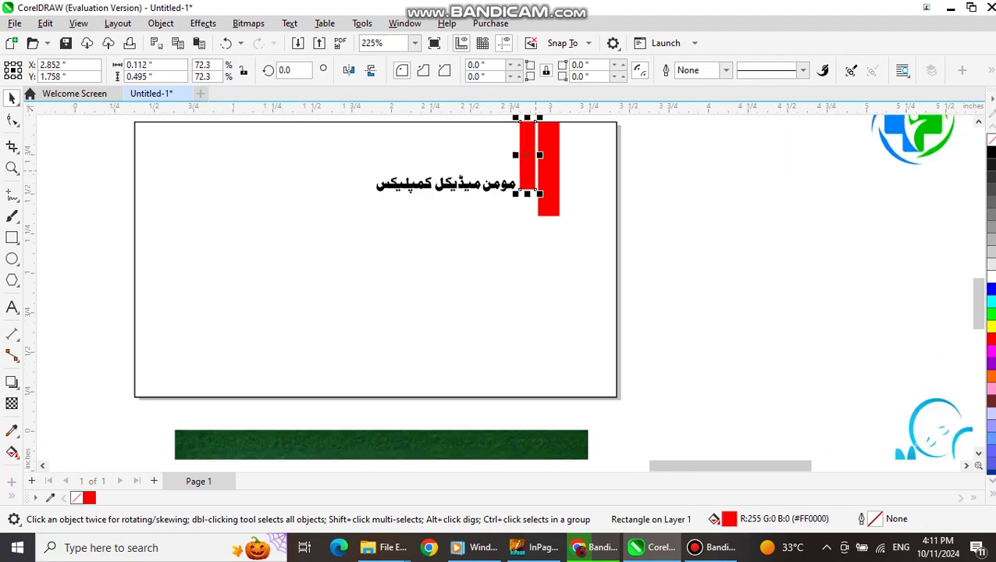
scroll(528, 167, up, 3)
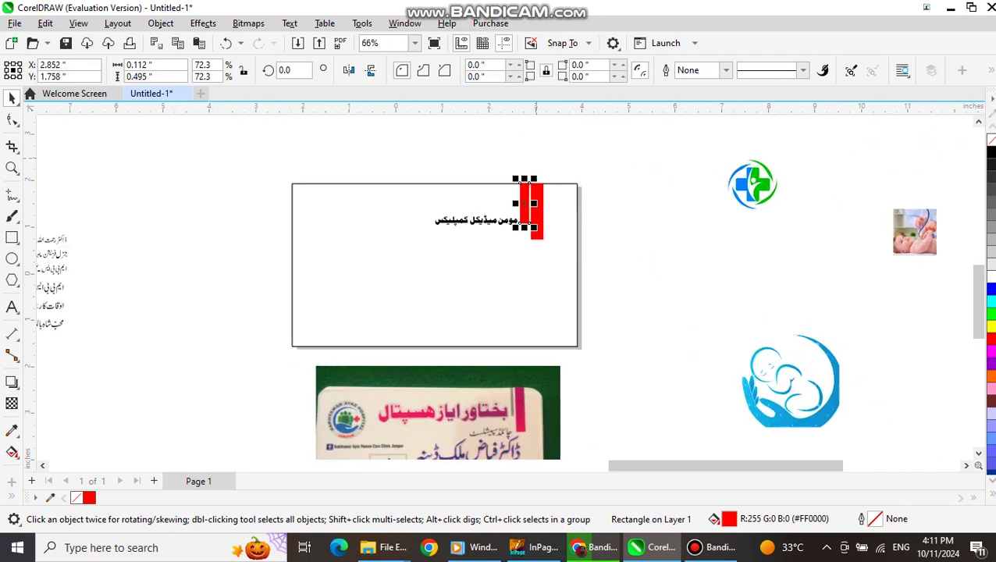
Narrow the copied bar to about 0.056 in and nudge it closer to the larger red bar.
scroll(489, 210, up, 2)
drag(525, 218, 504, 217)
key(Right)
key(Right)
key(Right)
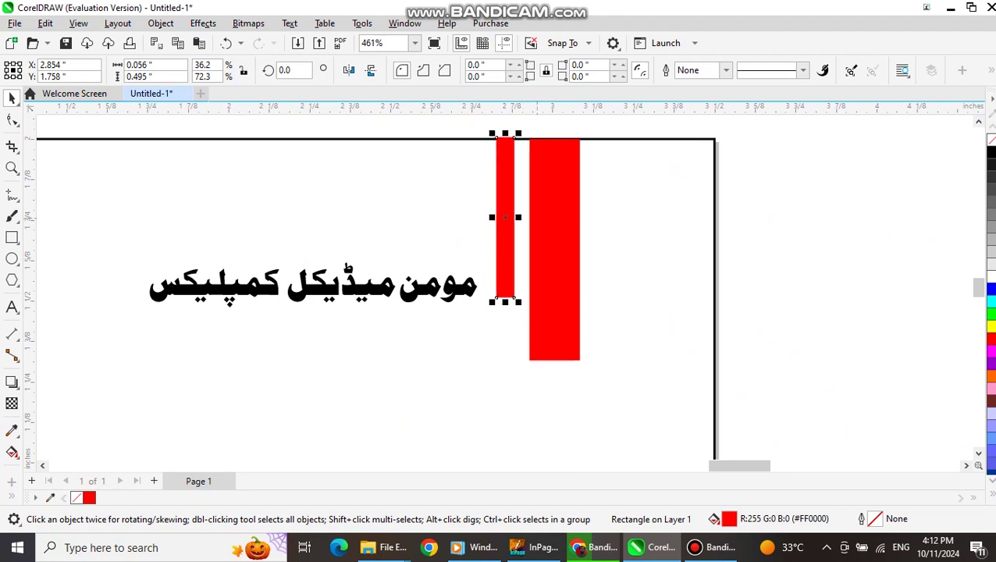
key(Right)
key(Right)
key(Right)
key(Left)
key(Left)
Fill the narrow bar with grey (#999999) and group it with the red bar.
click(988, 228)
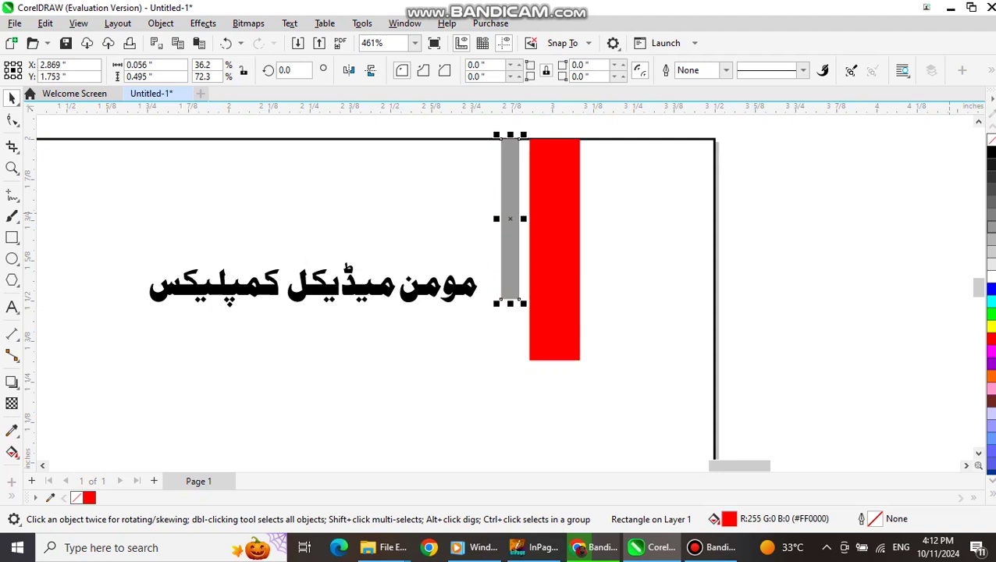
scroll(609, 203, down, 6)
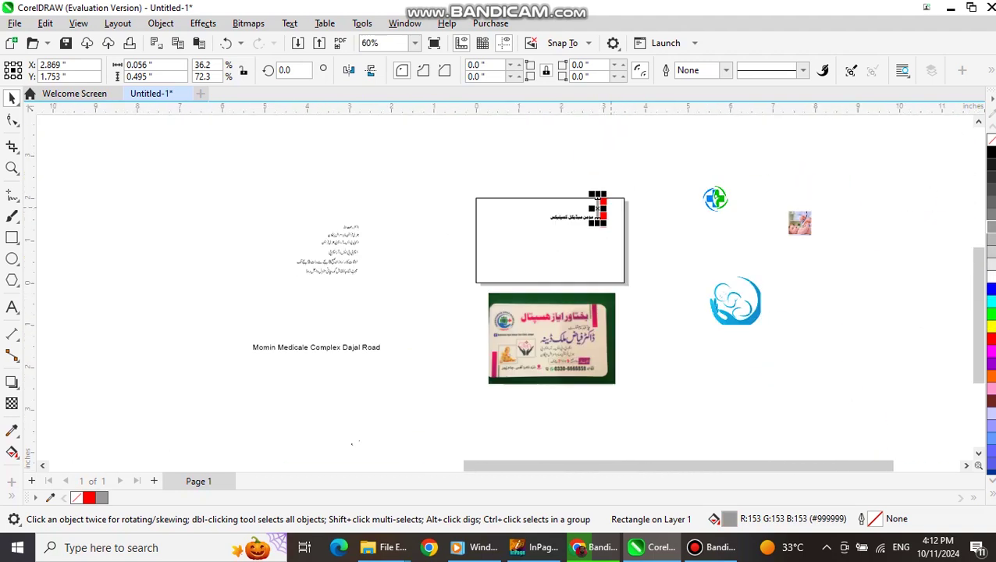
scroll(597, 204, up, 4)
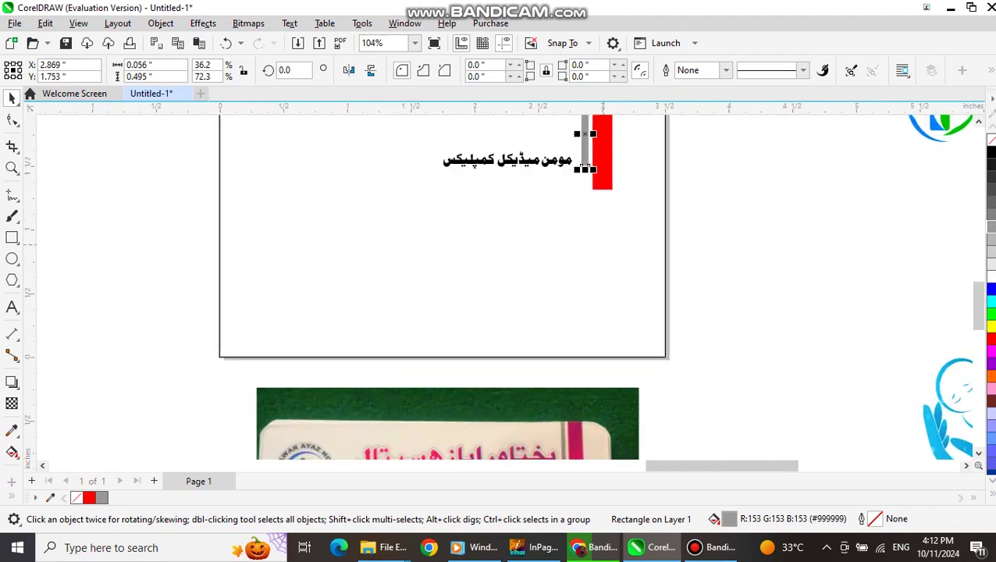
scroll(584, 167, down, 2)
drag(568, 147, 628, 238)
key(ctrl+g)
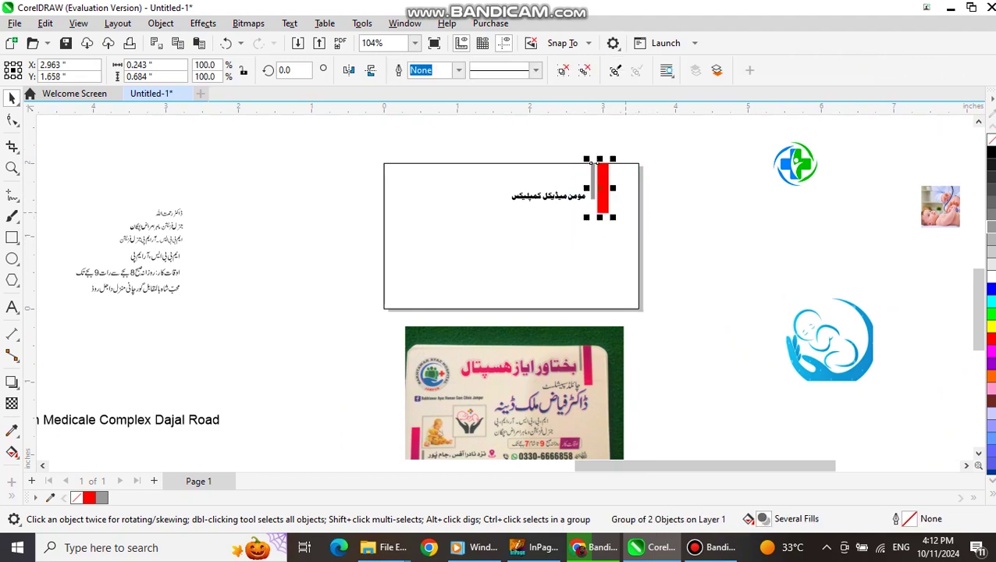
Place a copy of the grouped red and grey bars in the card's lower-left area, close to its left edge.
drag(608, 191, 413, 267)
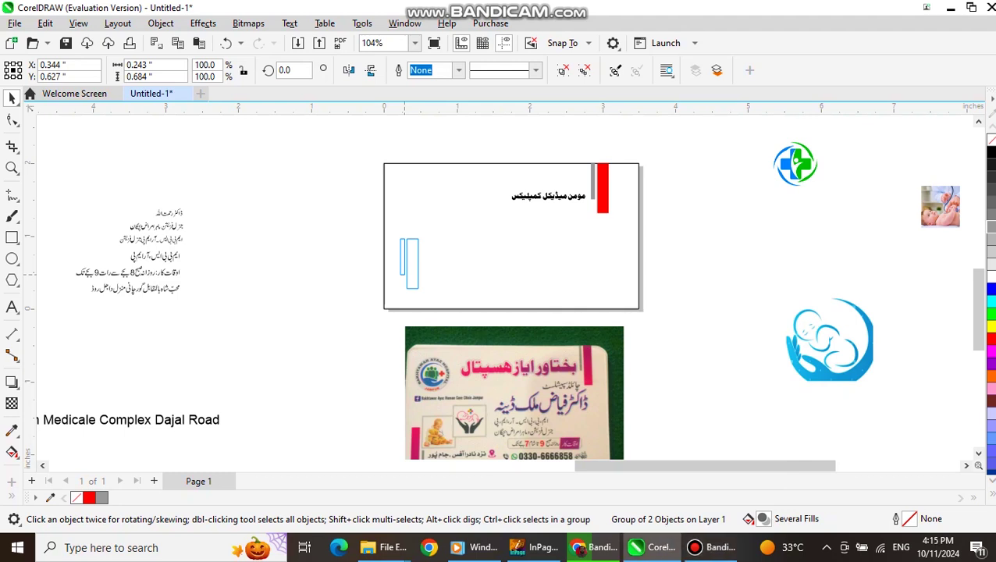
key(Left)
key(alt+Tab)
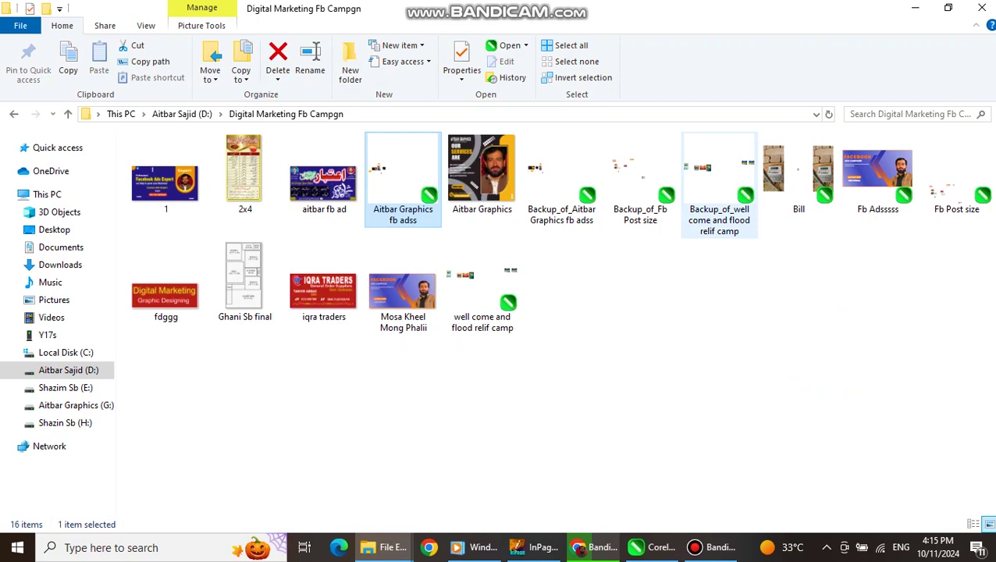
key(alt+Tab)
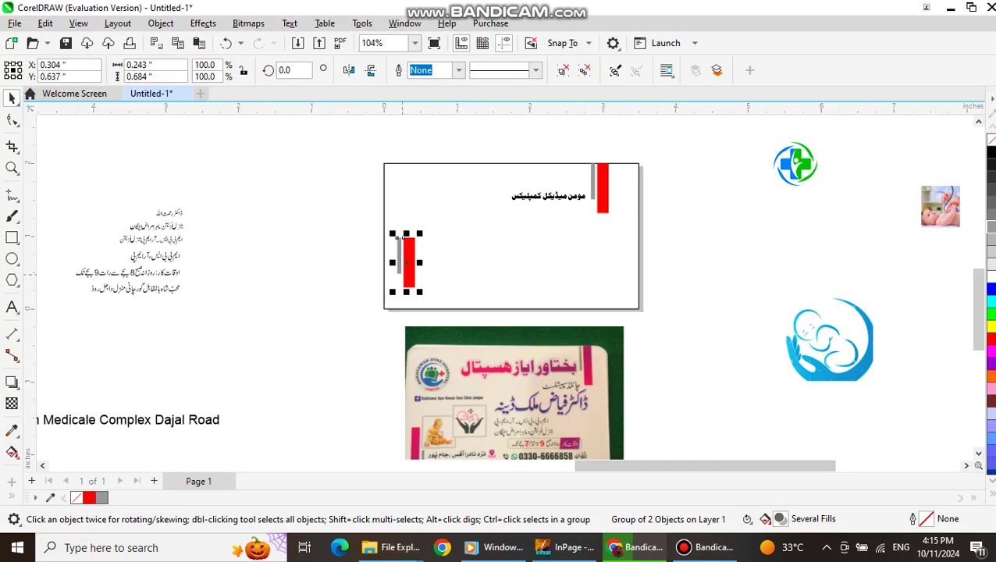
key(alt+Tab)
key(alt+Tab)
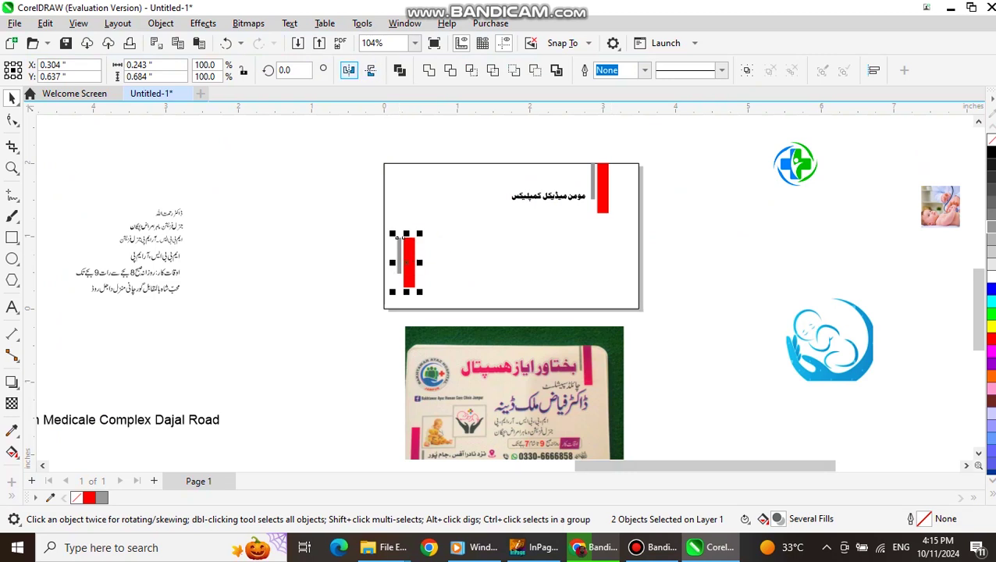
Mirror the lower-left bar pair horizontally and vertically, and move it down to the card's bottom edge.
click(349, 71)
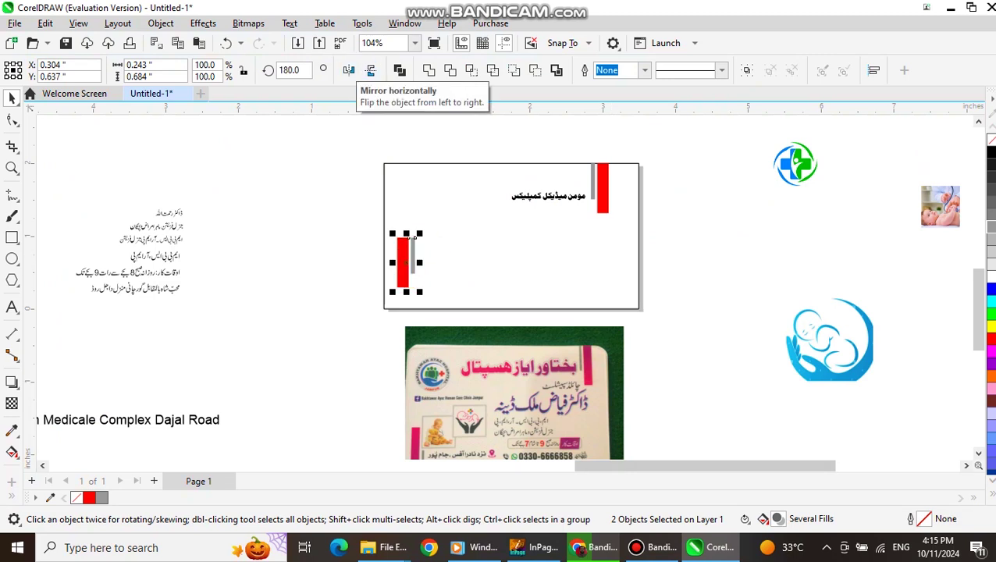
click(977, 453)
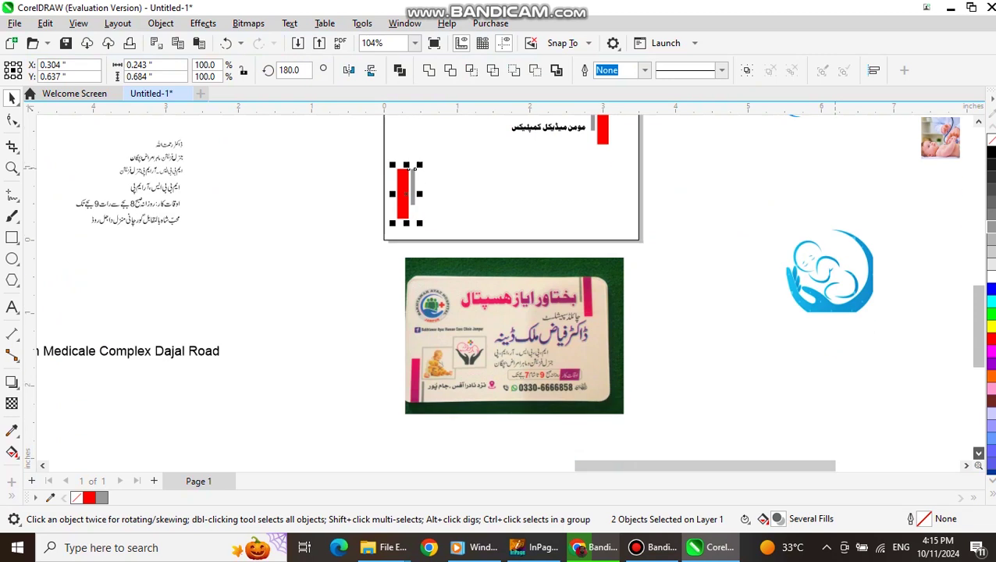
click(370, 70)
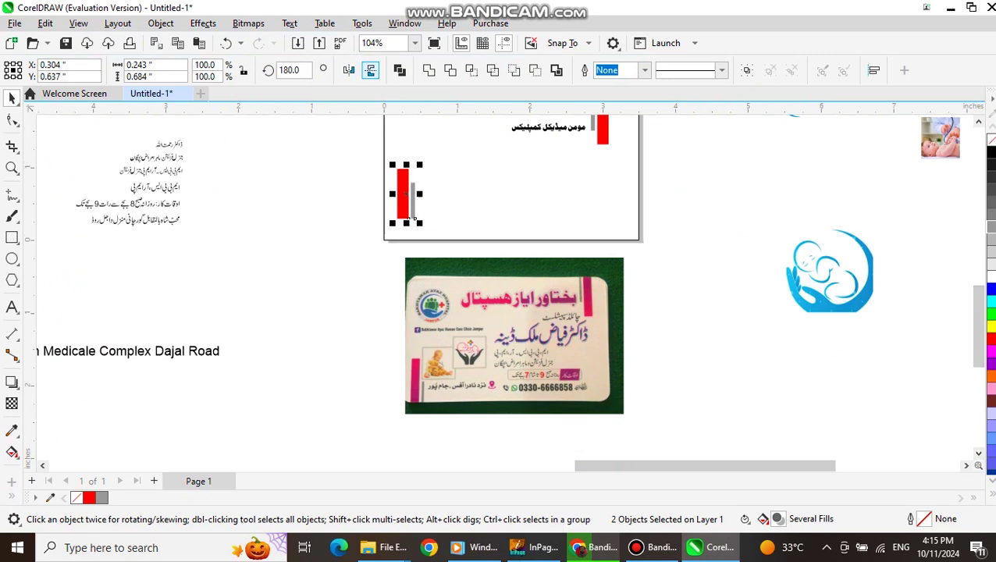
drag(396, 213, 415, 242)
scroll(415, 241, down, 1)
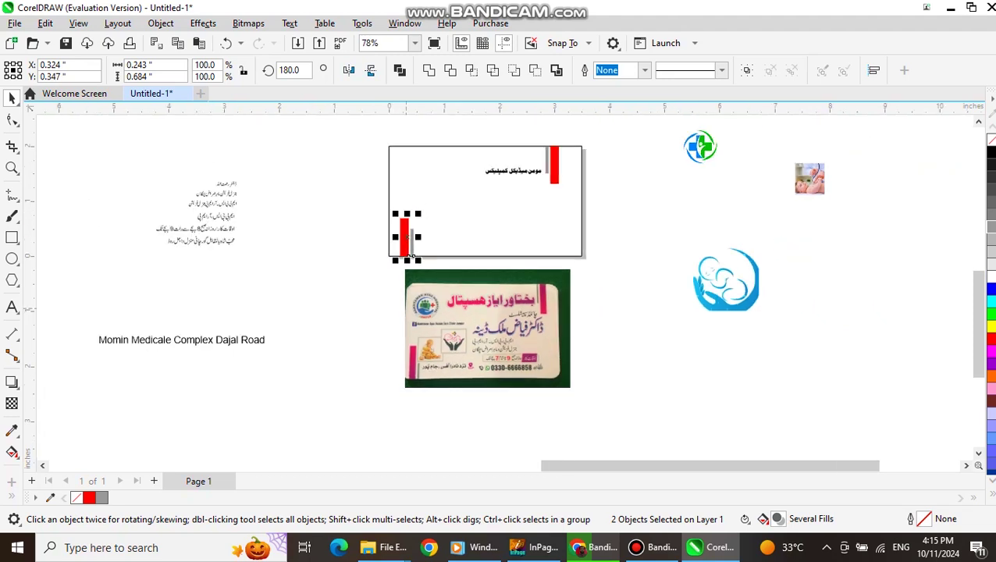
scroll(411, 257, up, 2)
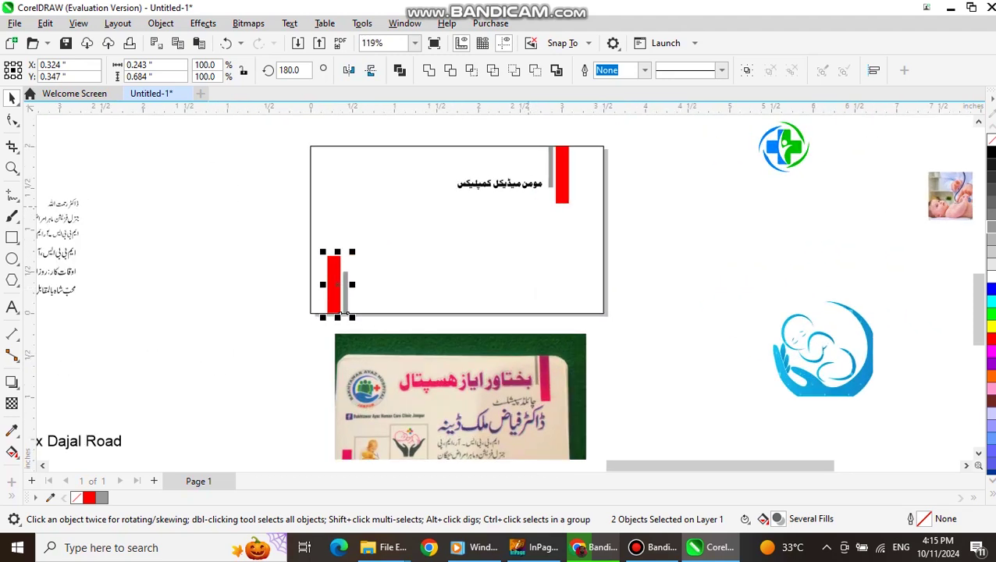
Enlarge the Urdu heading to about 1.902 x 0.262 in and shift the upper-right bar pair slightly right.
click(500, 185)
drag(454, 191, 379, 203)
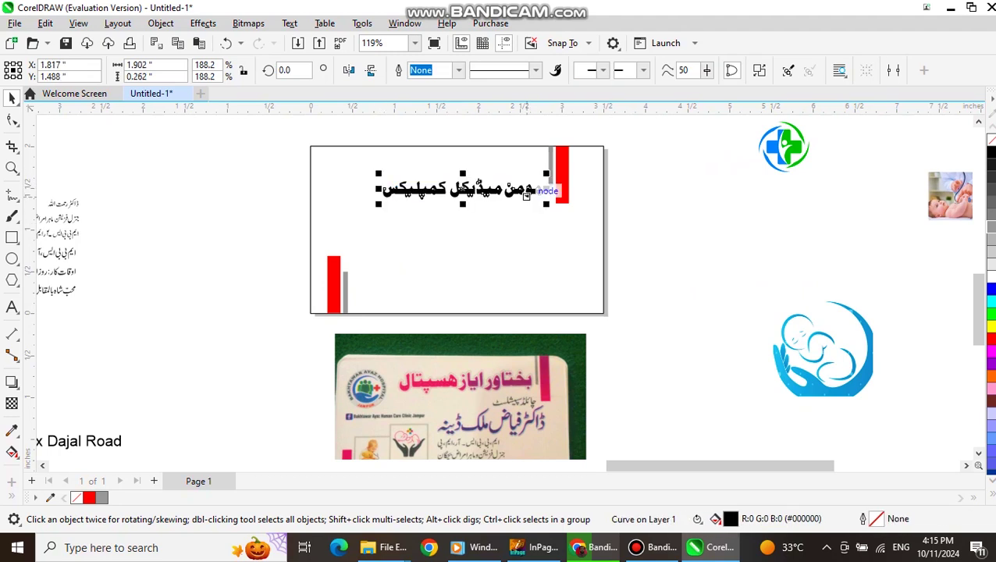
scroll(518, 200, up, 2)
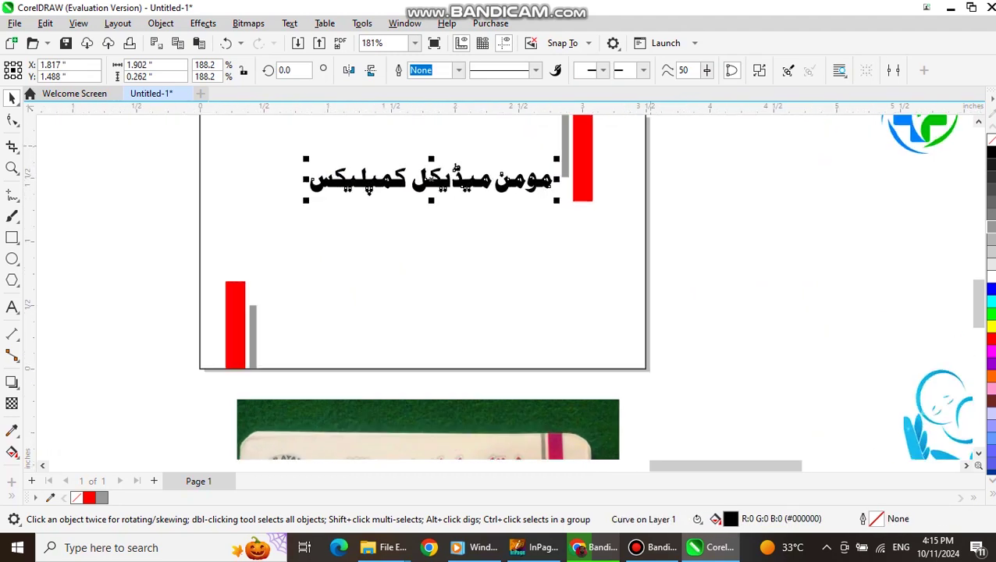
scroll(627, 261, down, 2)
drag(628, 155, 570, 235)
drag(589, 164, 596, 163)
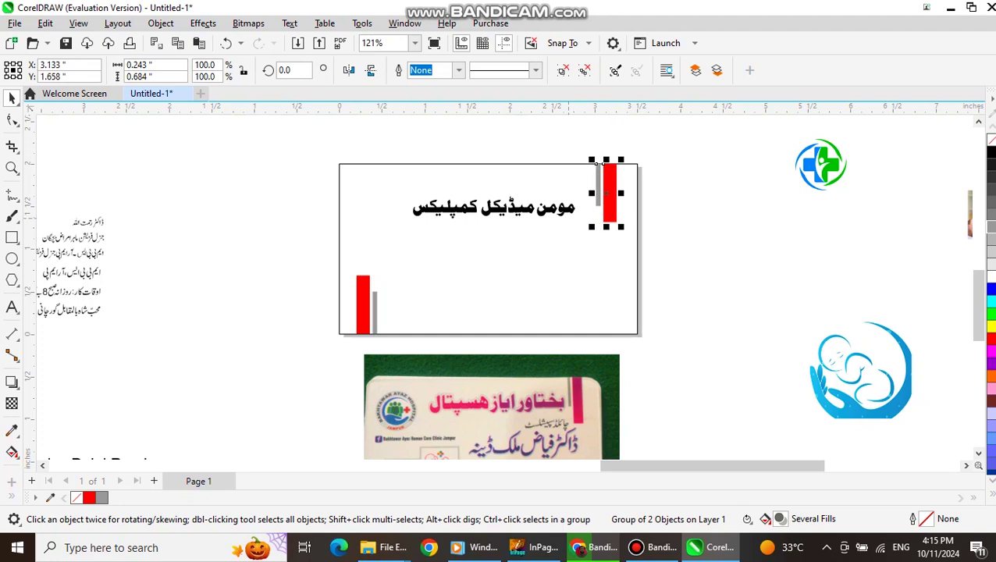
Enlarge the heading to about 2.071 x 0.285 in and nudge it left, clear of the grey bar.
click(568, 208)
drag(580, 222, 594, 225)
key(Left)
key(Left)
key(Left)
key(Left)
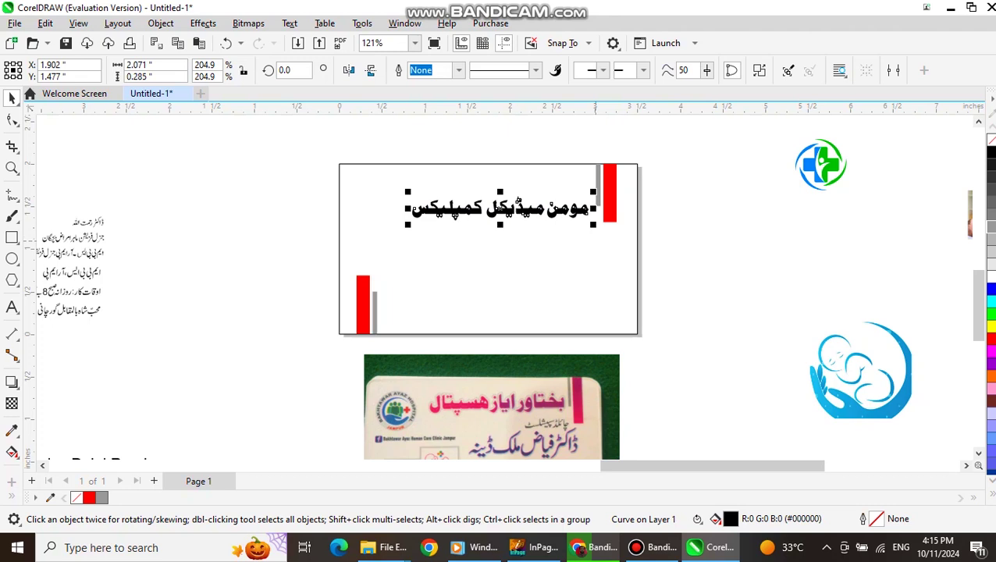
scroll(623, 265, down, 1)
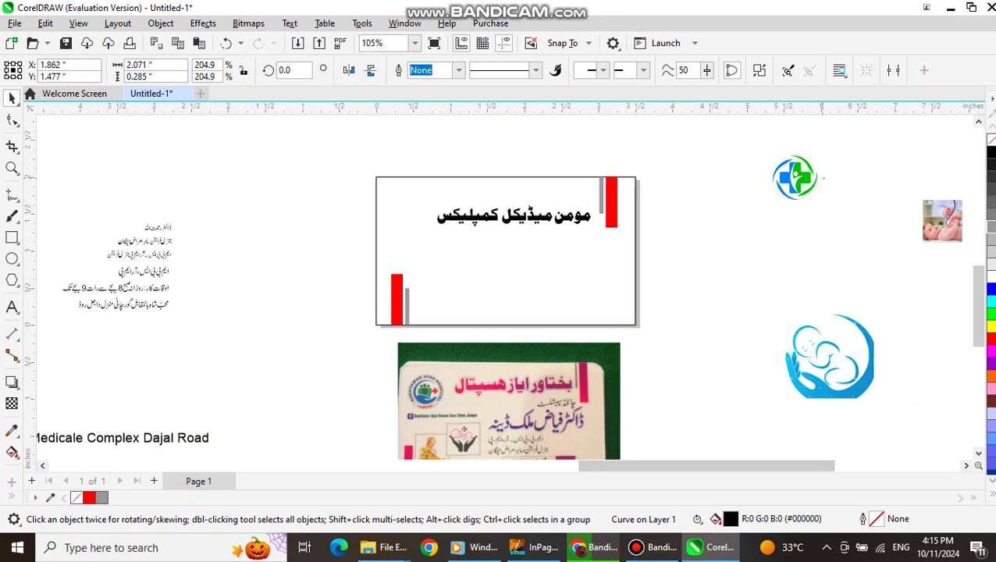
Move the blue-green medical cross logo onto the card, directly left of the heading.
double_click(794, 178)
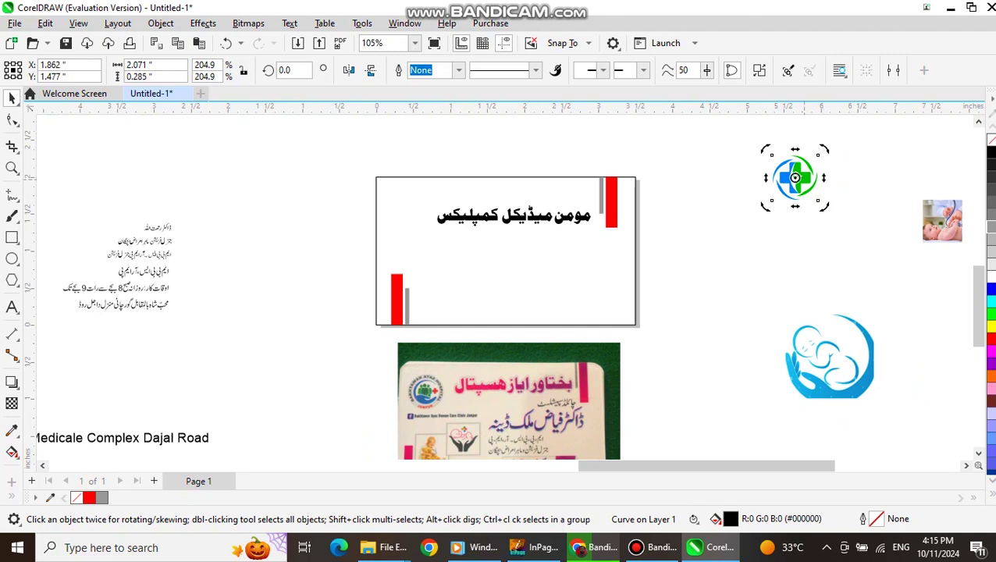
click(804, 178)
drag(804, 178, 415, 220)
scroll(410, 234, up, 1)
drag(447, 249, 437, 239)
scroll(439, 251, up, 1)
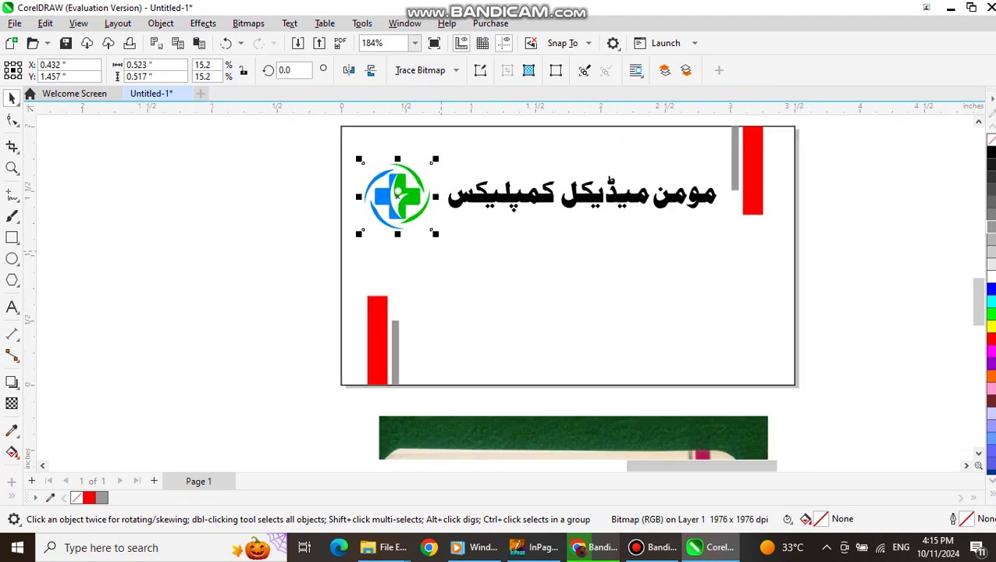
scroll(440, 248, down, 2)
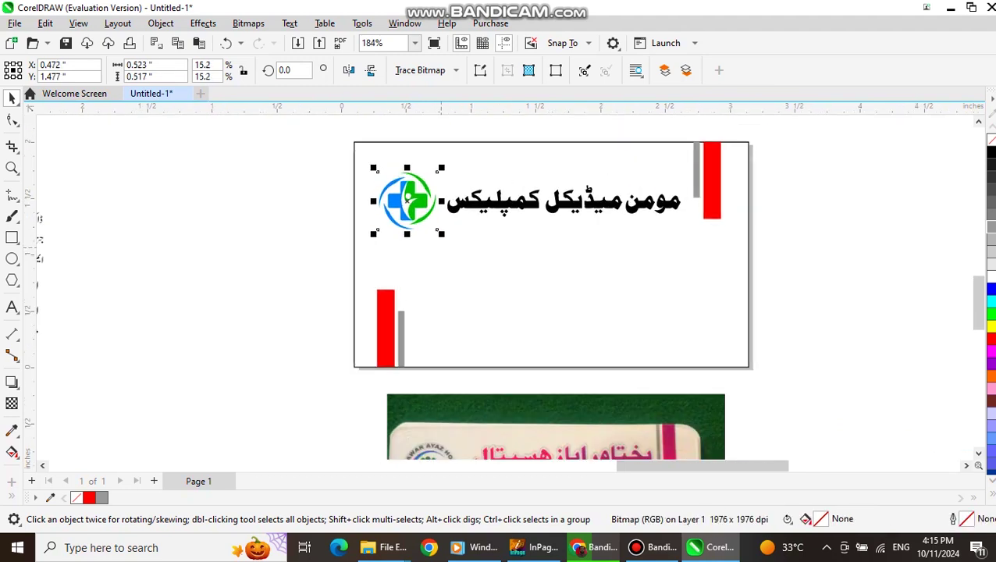
Pull the doctor's name line out of the Urdu text block and enlarge it to about 0.747 x 0.251 in.
scroll(499, 246, down, 2)
scroll(502, 312, up, 2)
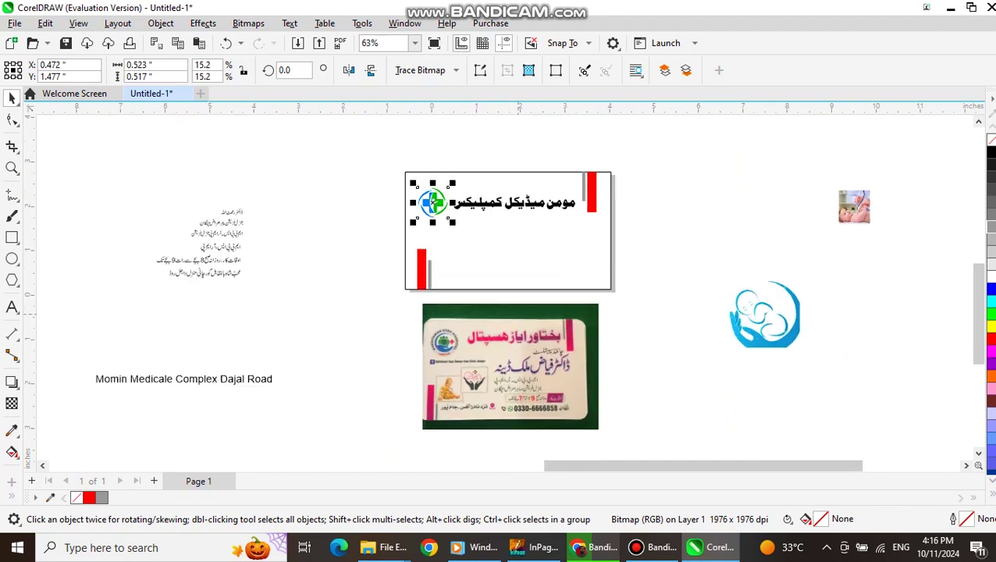
scroll(325, 353, down, 4)
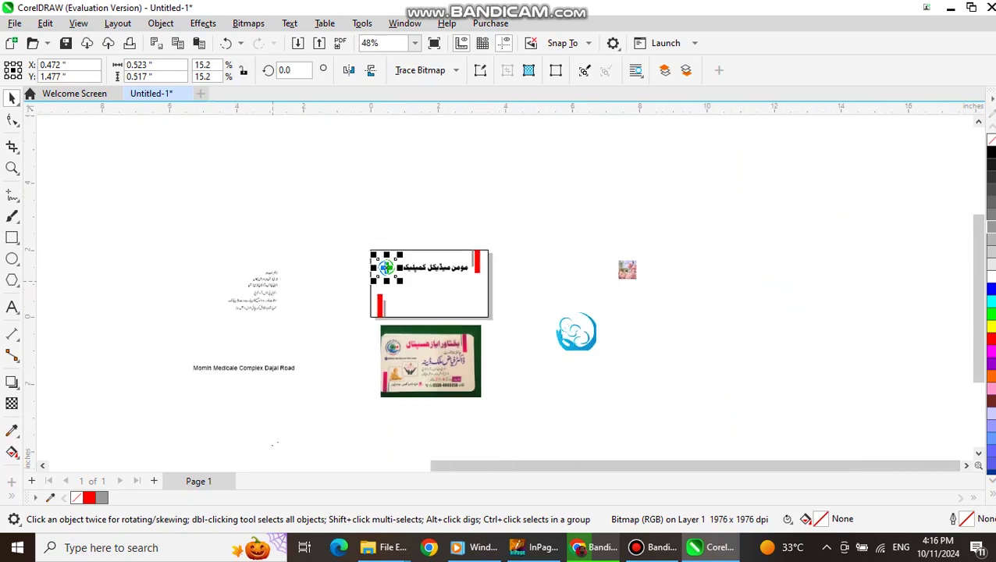
scroll(257, 275, up, 6)
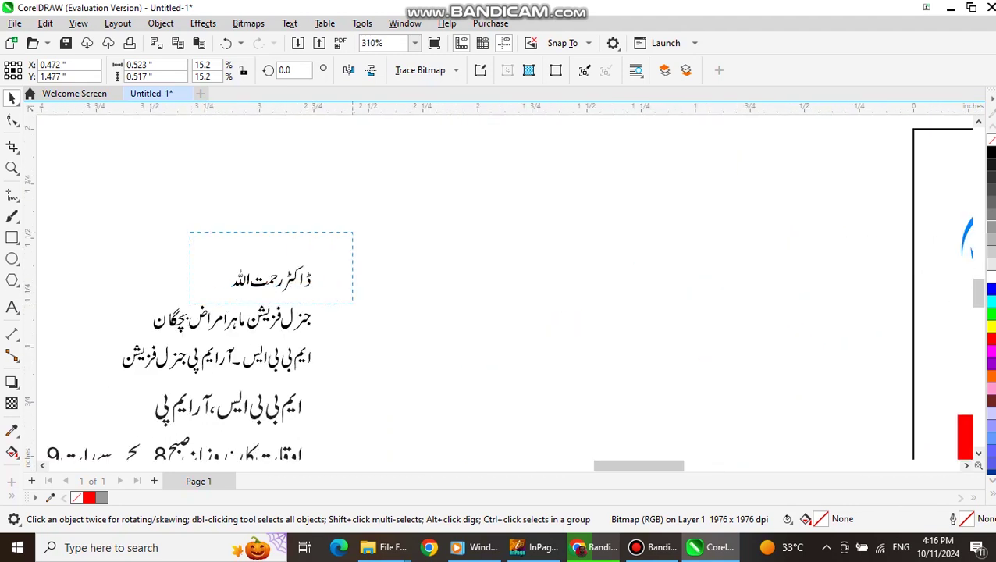
drag(352, 304, 353, 304)
drag(275, 287, 703, 327)
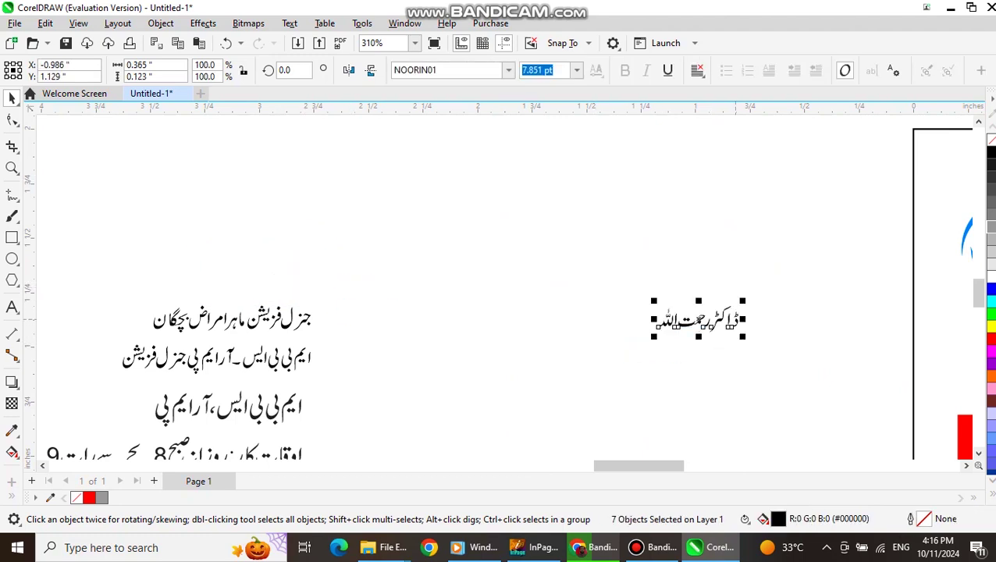
drag(742, 336, 826, 363)
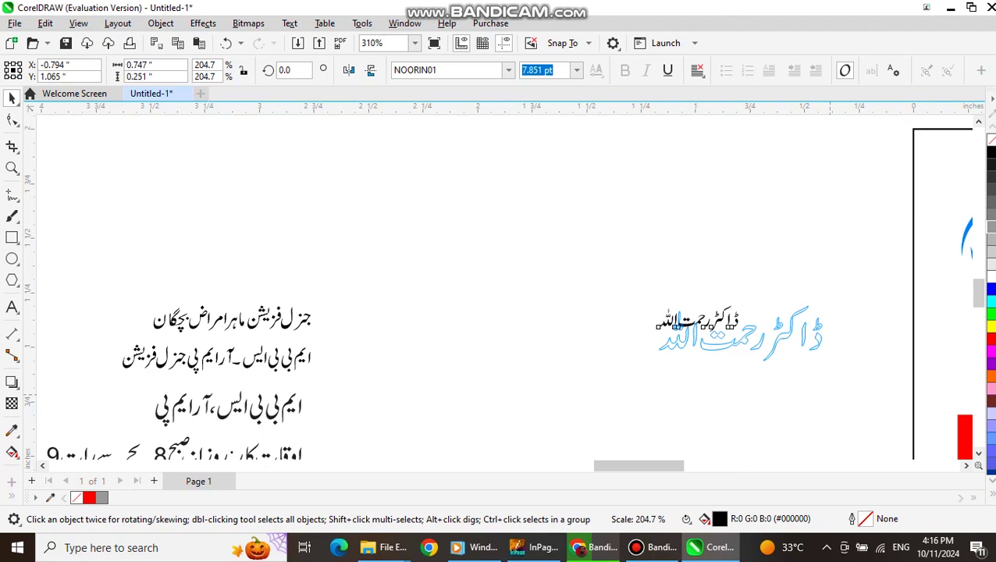
drag(826, 363, 825, 363)
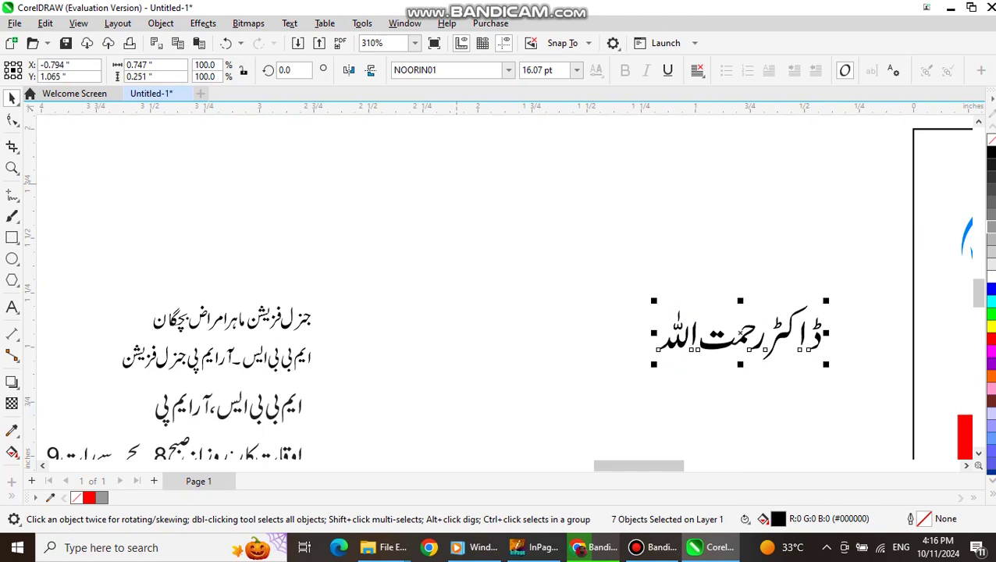
Tighten the gaps between the separate letter pieces of the doctor's name by shifting them left.
drag(865, 270, 802, 384)
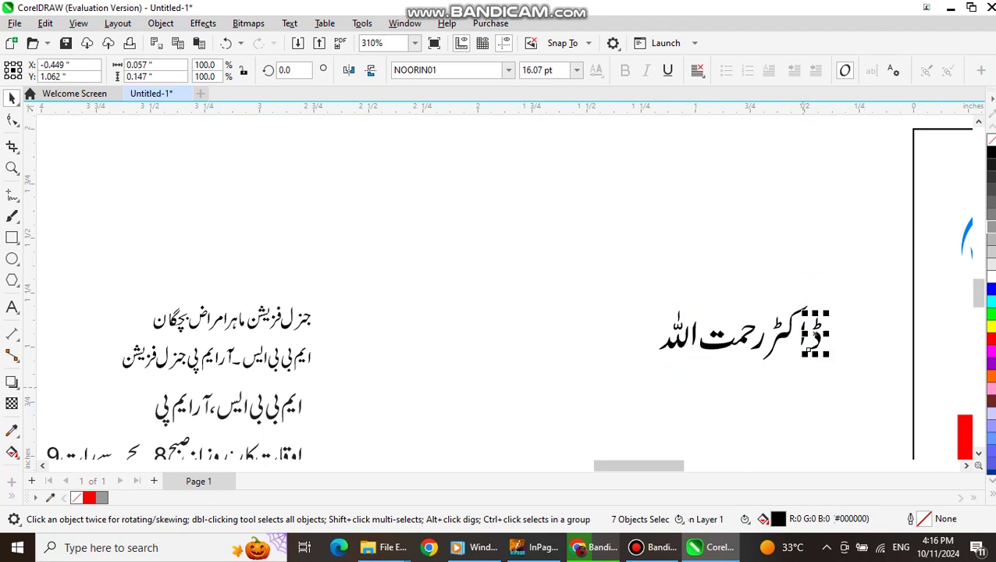
scroll(802, 383, up, 2)
key(Left)
key(Left)
drag(884, 216, 814, 279)
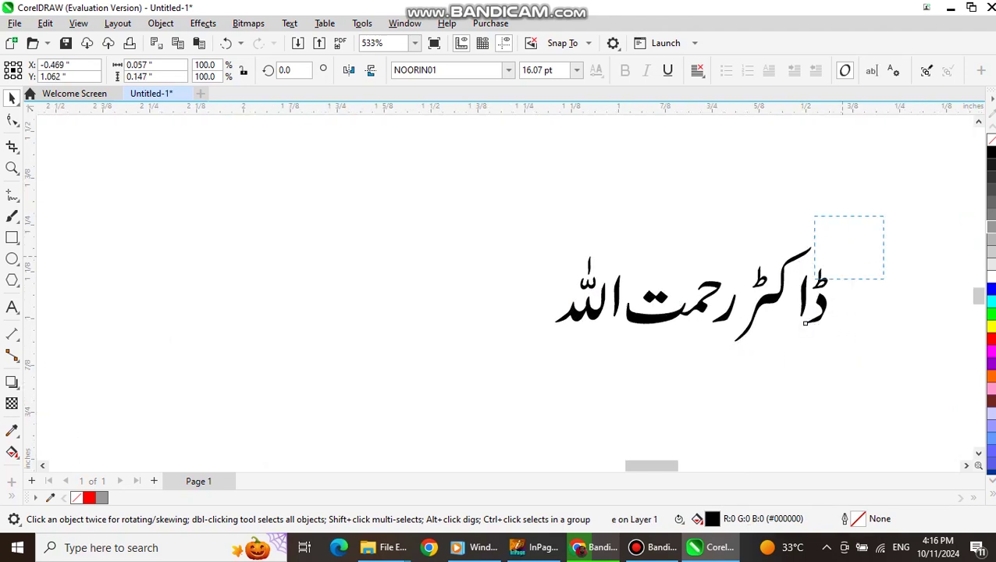
drag(804, 322, 796, 323)
drag(858, 219, 722, 399)
drag(851, 205, 862, 244)
drag(646, 339, 619, 341)
drag(840, 224, 604, 394)
Convert all pieces of the doctor's name to curves and combine them into one object.
drag(848, 184, 445, 411)
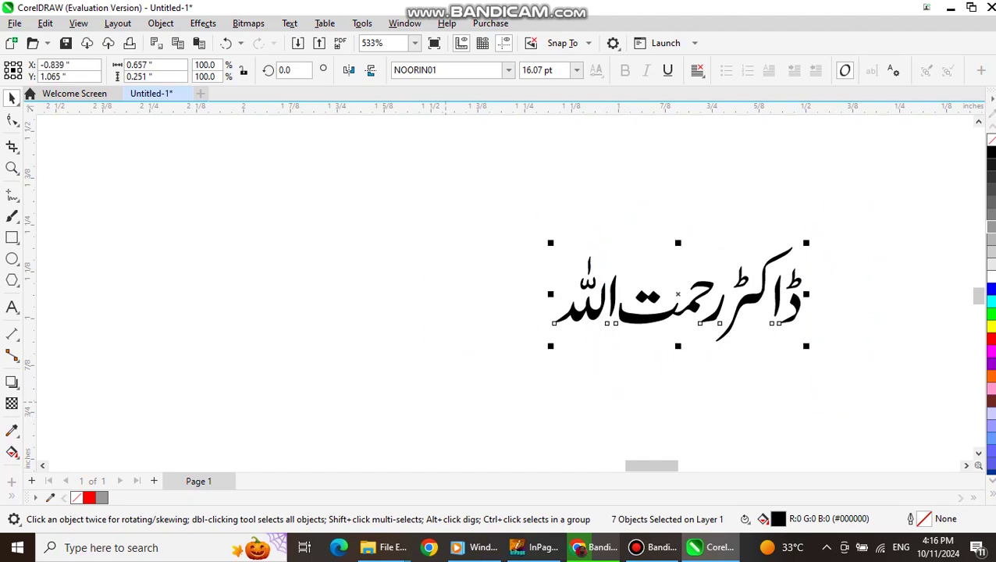
key(ctrl+q)
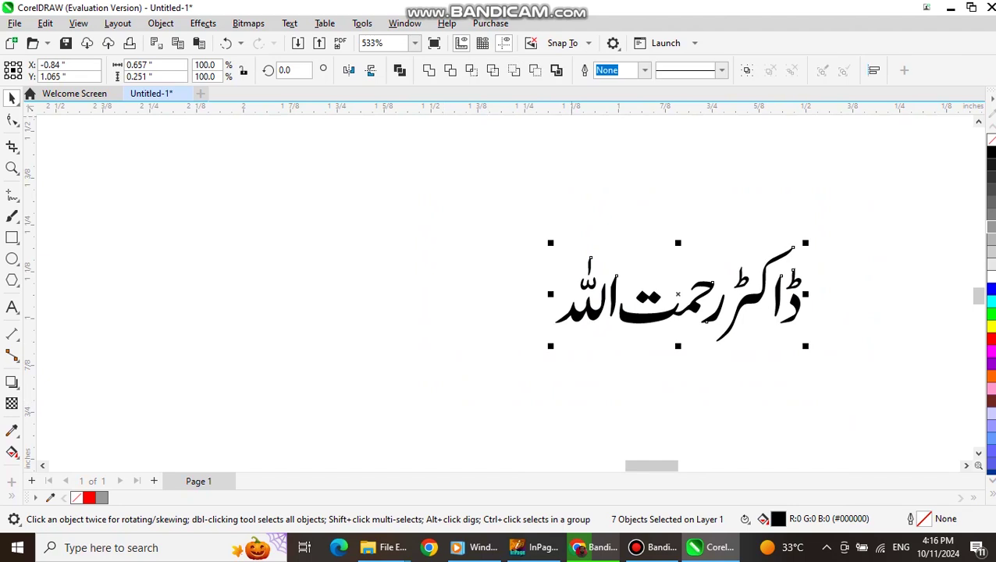
key(ctrl+l)
Place the doctor's name on the card below the heading and enlarge it to about 1.347 x 0.515 in.
scroll(316, 231, down, 3)
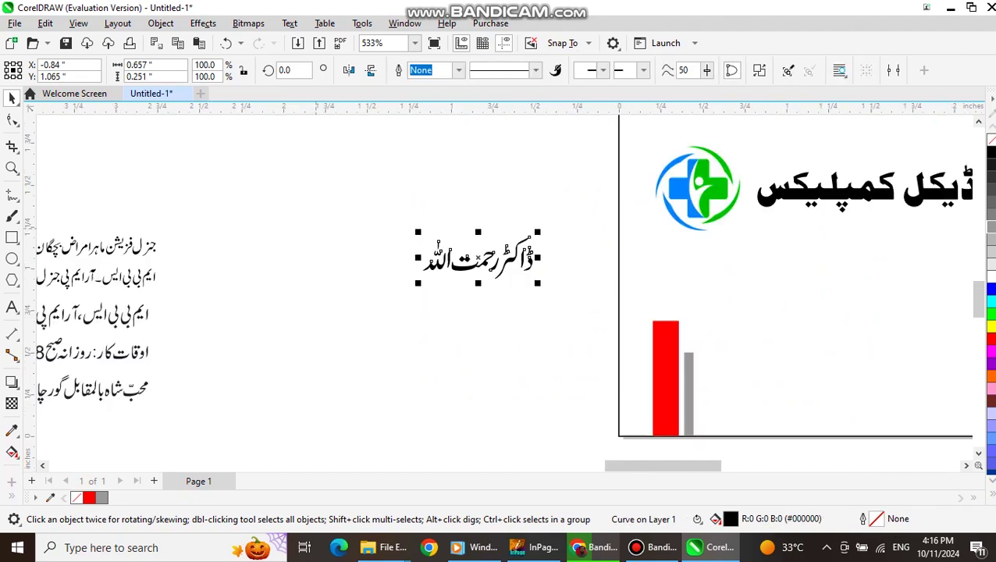
drag(467, 254, 854, 265)
scroll(676, 281, down, 1)
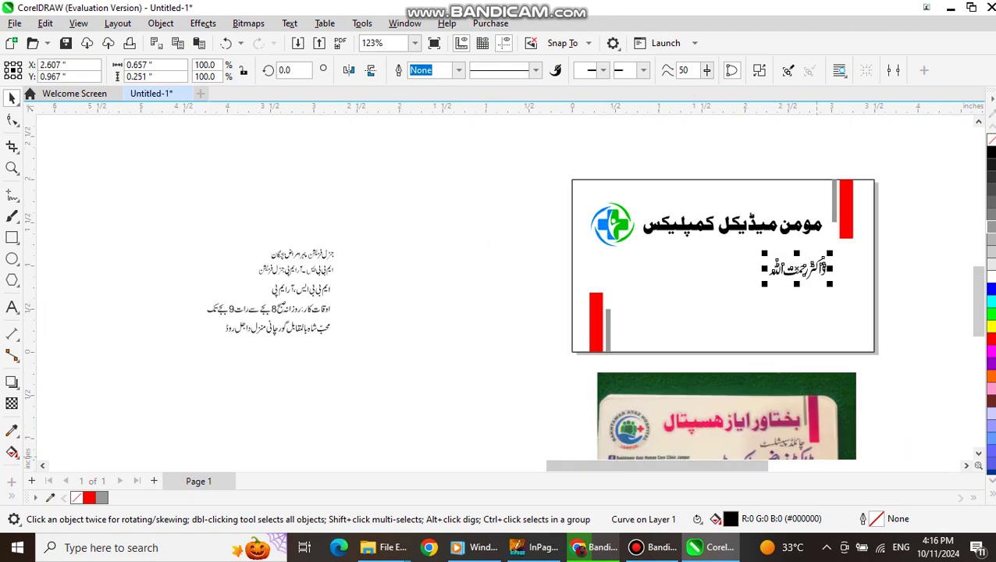
scroll(500, 289, down, 3)
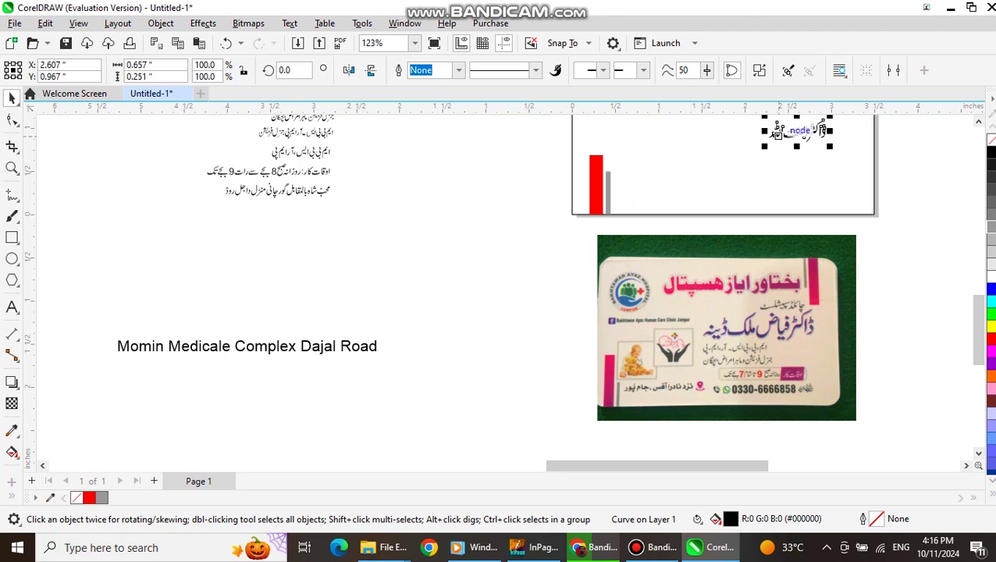
drag(764, 146, 703, 168)
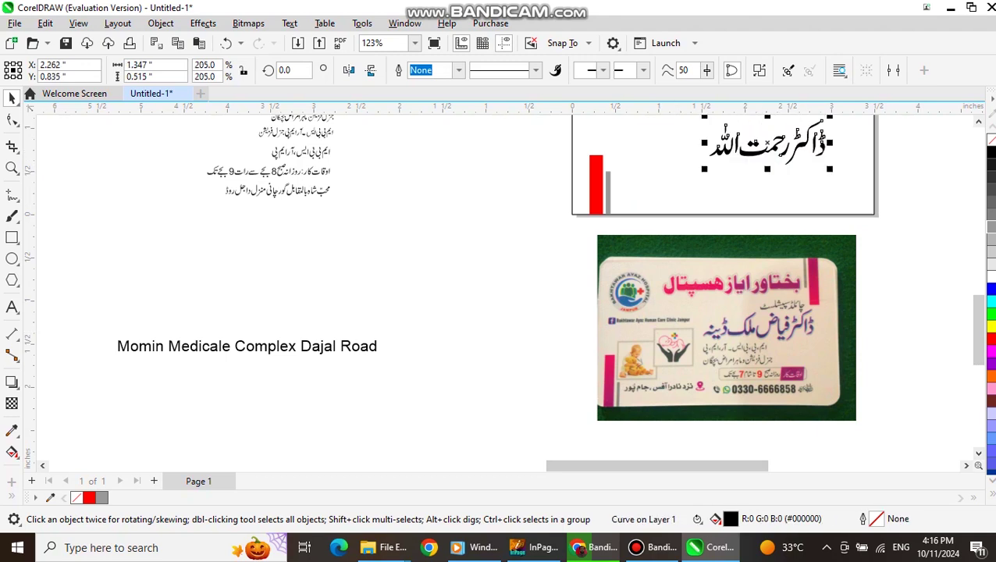
Nudge the doctor's name up to about Y 0.995 in, close beneath the heading.
scroll(503, 283, up, 2)
key(Up)
key(Up)
key(Up)
key(Up)
key(Up)
key(Up)
key(Up)
key(Up)
key(Up)
key(Up)
key(Up)
key(Up)
key(Up)
key(Up)
key(Up)
key(Up)
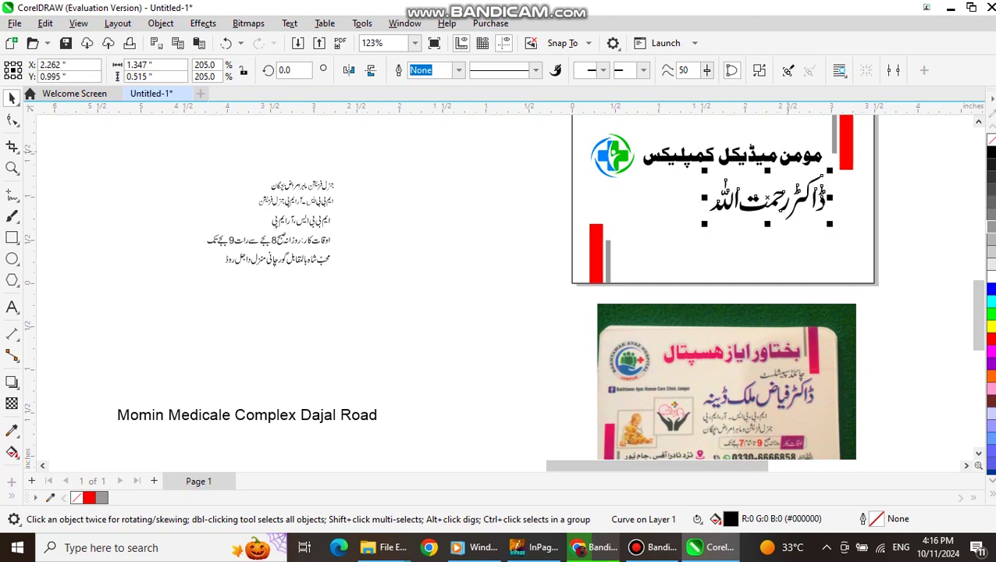
Nudge the heading up to about Y 1.647 in, nearer the card's top edge.
click(802, 165)
click(804, 156)
key(Up)
key(Up)
key(Up)
key(Up)
key(Up)
key(Up)
scroll(804, 159, down, 2)
scroll(804, 160, up, 2)
key(Up)
key(Up)
key(Up)
key(Up)
key(Up)
key(Up)
key(Up)
key(Up)
key(Up)
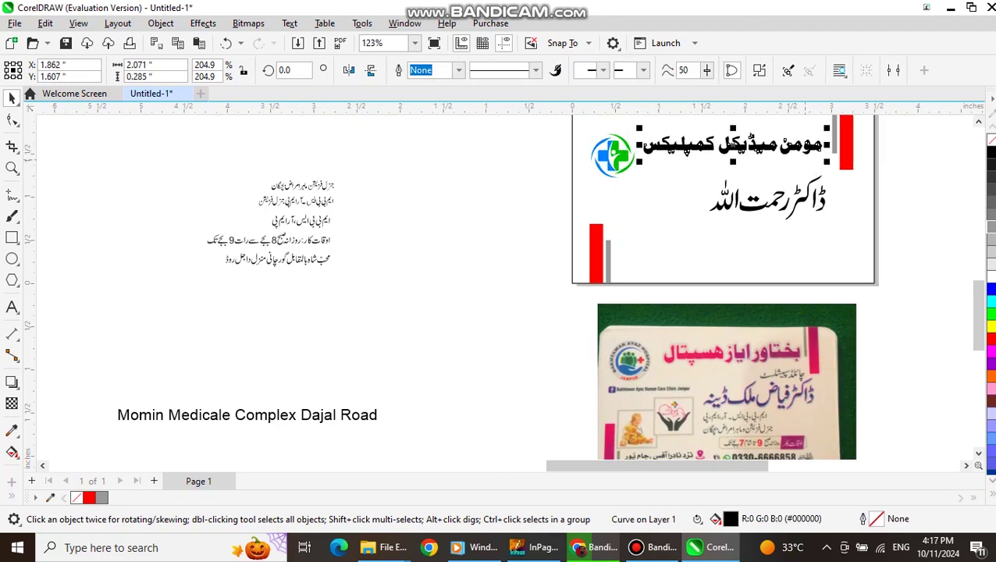
key(Up)
key(Up)
scroll(804, 159, down, 1)
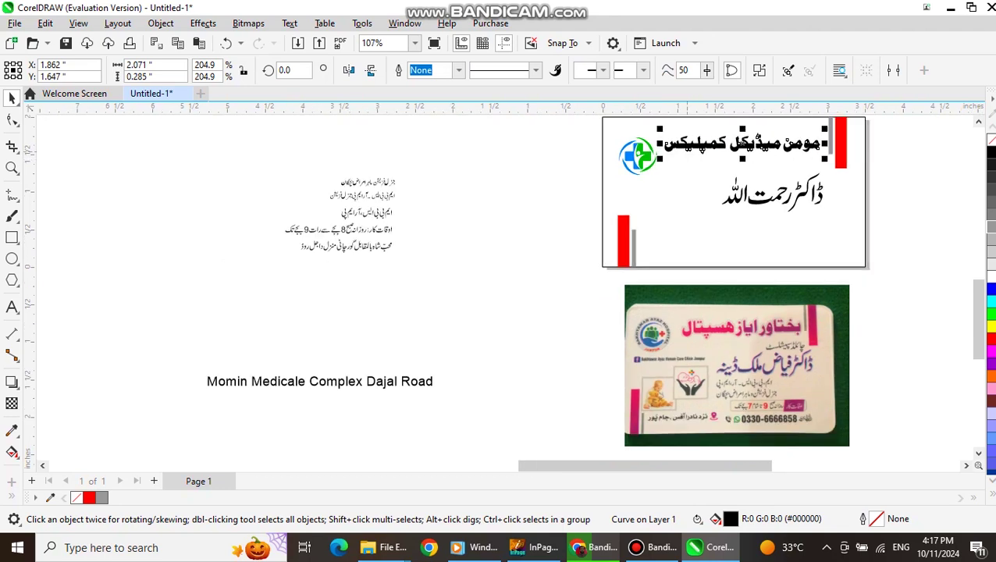
Nudge the medical cross logo up to about Y 1.597 in, level with the heading.
click(635, 157)
key(Up)
key(Up)
key(Up)
key(Up)
key(Up)
key(Up)
key(Up)
key(Up)
key(Up)
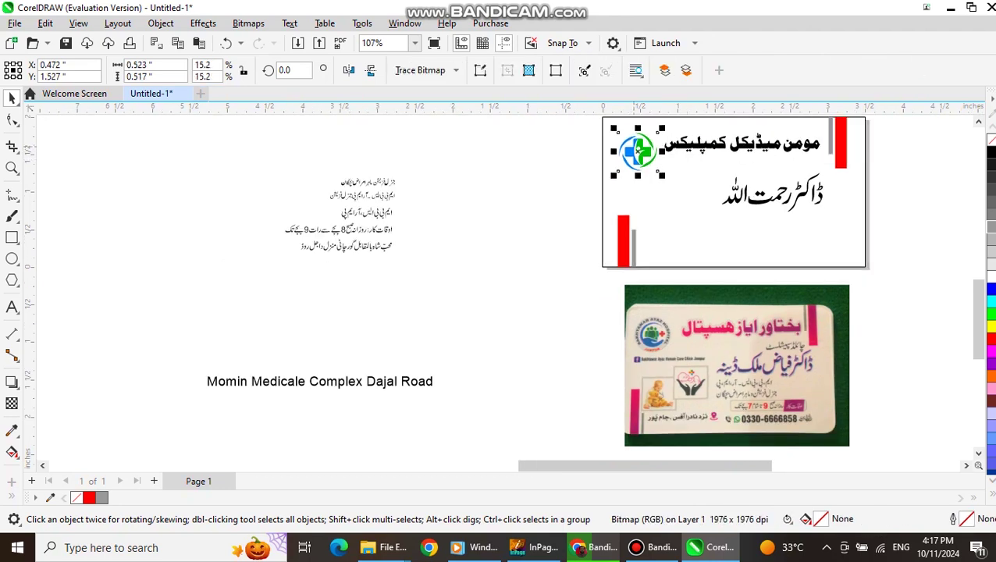
key(Up)
key(Up)
key(Up)
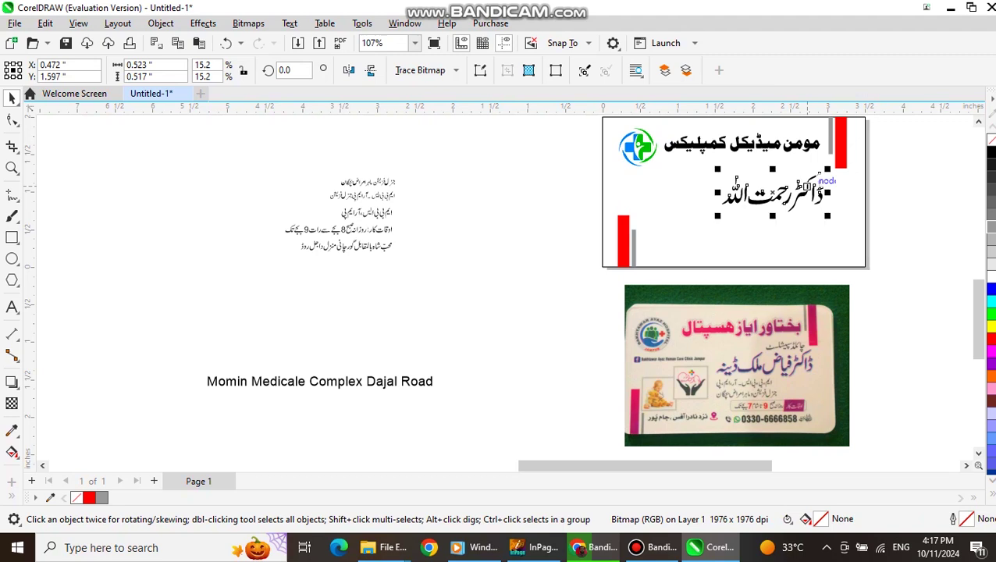
Nudge the doctor's name further up to about Y 1.105 in, following the raised heading.
click(771, 192)
key(Up)
key(Up)
key(Up)
key(Up)
key(Up)
key(Up)
key(Up)
key(Up)
key(Up)
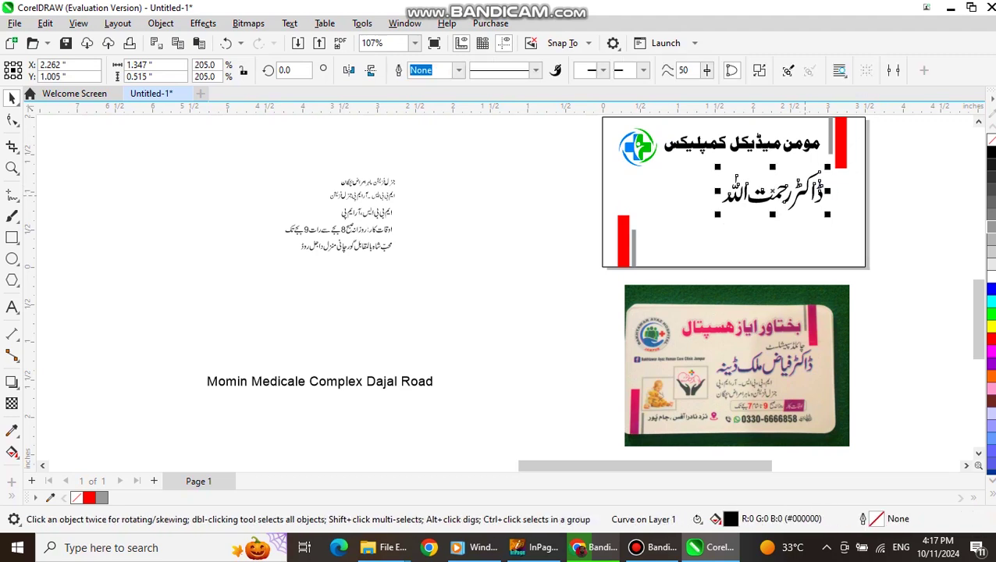
key(Up)
key(Up)
scroll(785, 184, down, 1)
scroll(799, 184, down, 1)
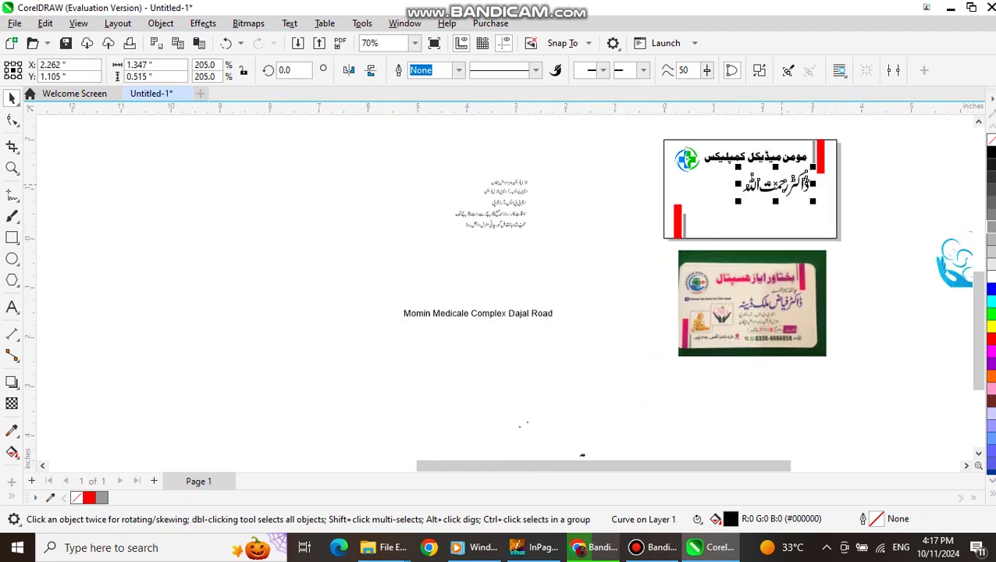
scroll(780, 304, up, 2)
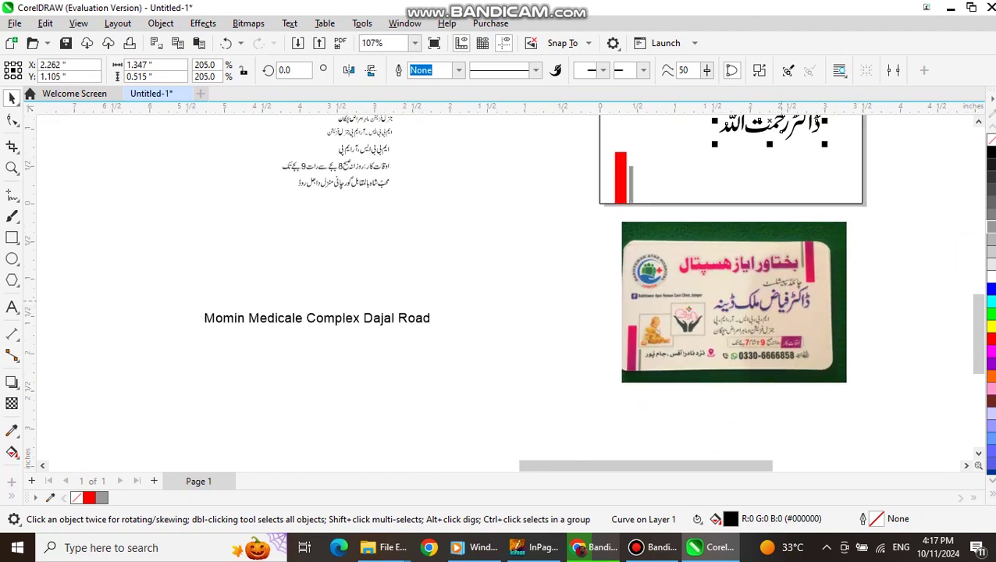
Shrink the blue mother-and-baby picture beside the page to about 0.518 × 0.501 in.
scroll(711, 165, down, 1)
drag(714, 148, 708, 150)
scroll(349, 203, down, 1)
click(793, 219)
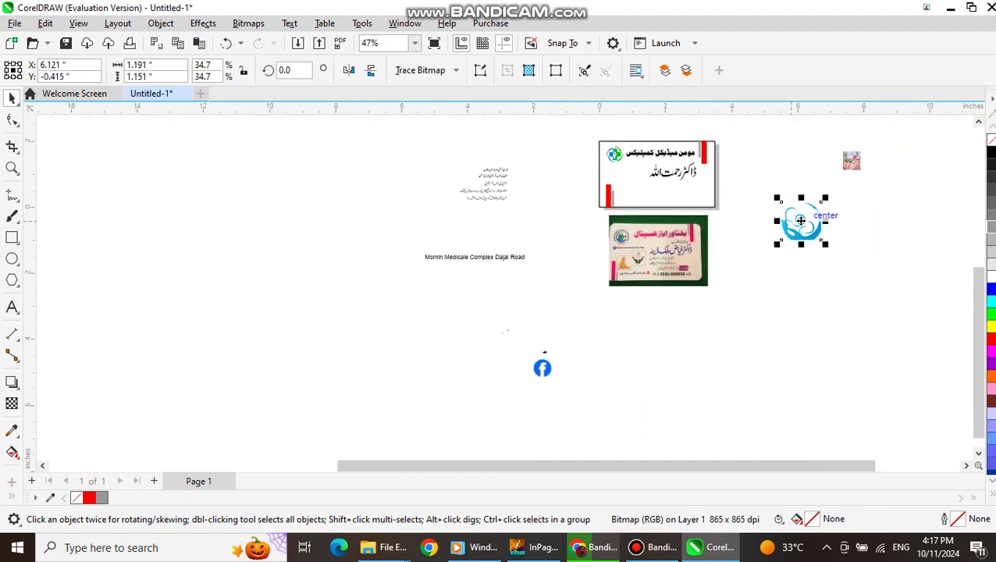
scroll(805, 222, up, 1)
drag(823, 254, 784, 218)
Place the baby photo on the card at about X 0.615, Y 0.766 in and the blue mother-and-baby picture at X 1.135, Y 1.022 in.
drag(874, 124, 467, 149)
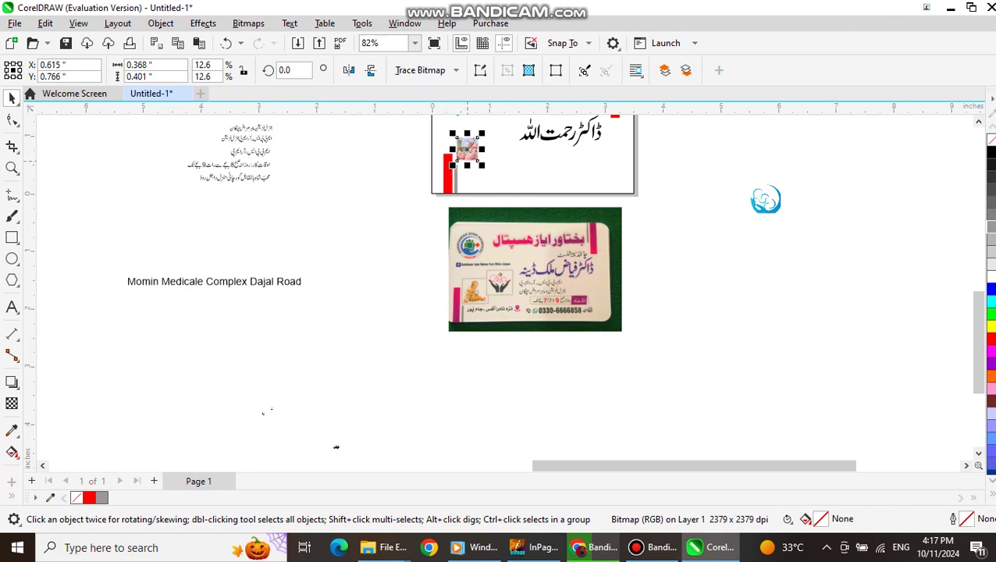
drag(765, 199, 497, 173)
Scale the blue mother-and-baby picture on the card down to about 0.431 × 0.416 in.
scroll(497, 174, up, 3)
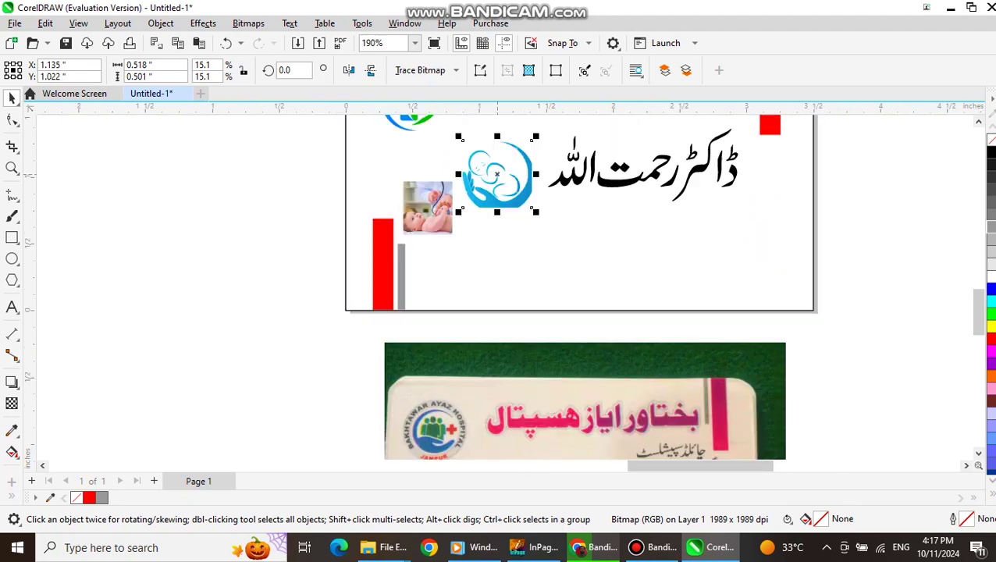
scroll(497, 173, up, 1)
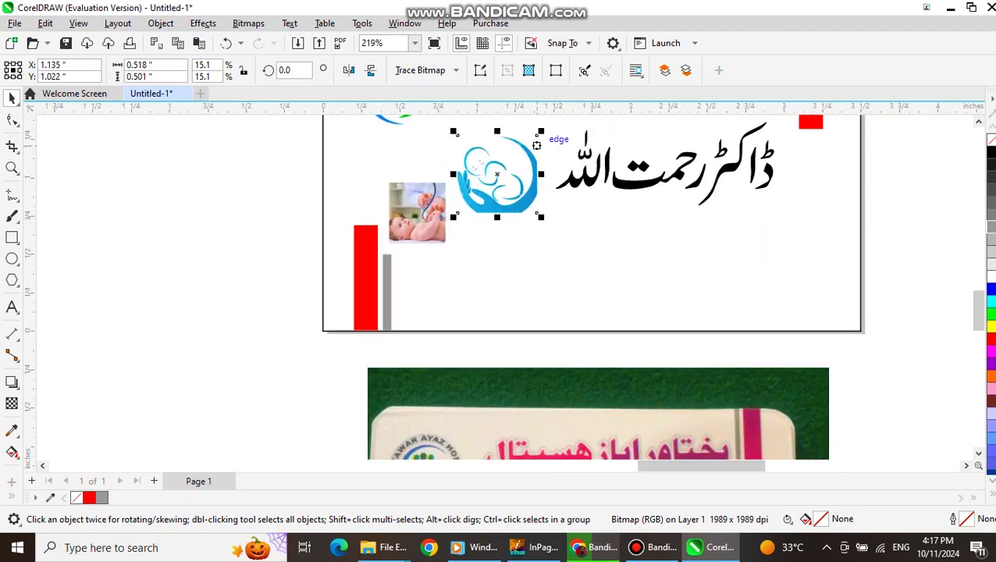
drag(539, 133, 528, 145)
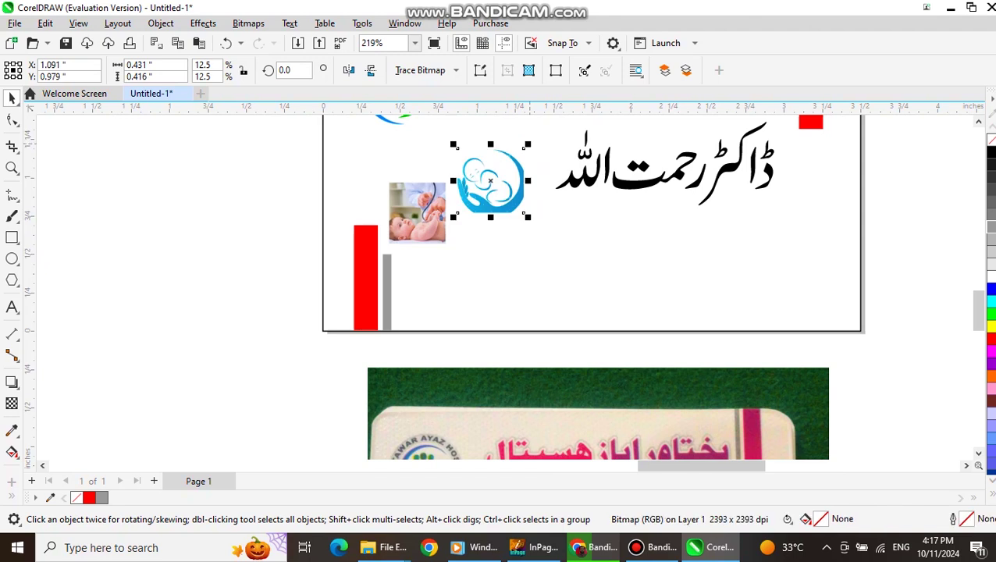
Move the blue mother-and-baby picture off the card to about X -1.322, Y 0.548 in.
click(411, 213)
click(499, 183)
drag(489, 181, 484, 181)
scroll(485, 194, down, 4)
scroll(478, 202, up, 4)
drag(489, 181, 125, 247)
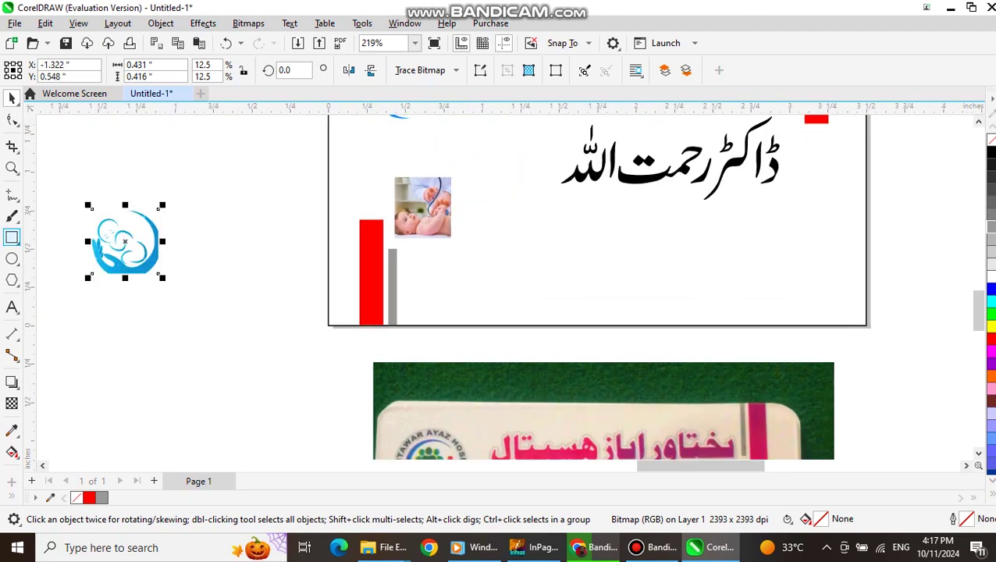
Draw a frame about 0.431 × 0.416 in around the blue picture and copy it over the baby photo on the card.
click(12, 237)
drag(91, 209, 158, 273)
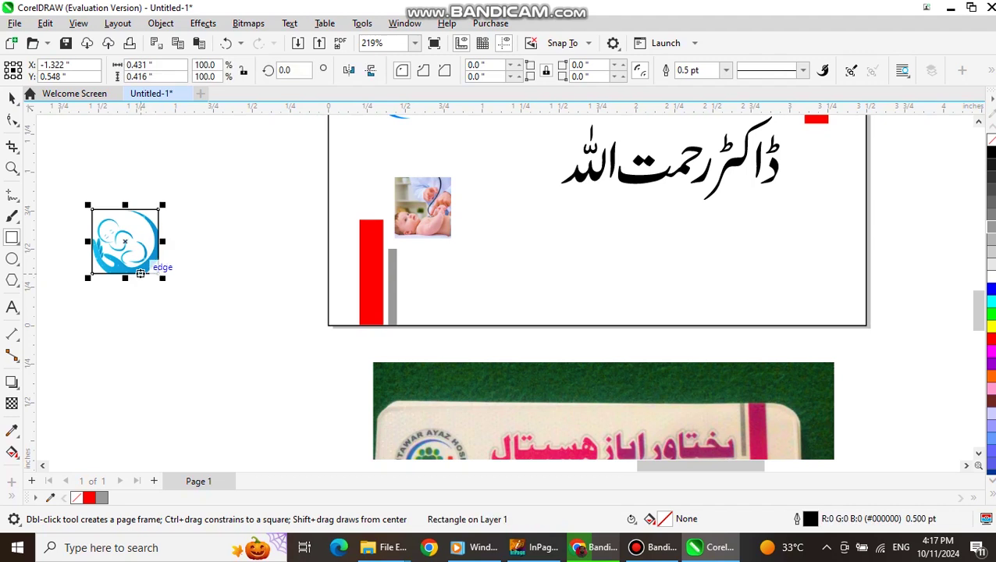
click(11, 97)
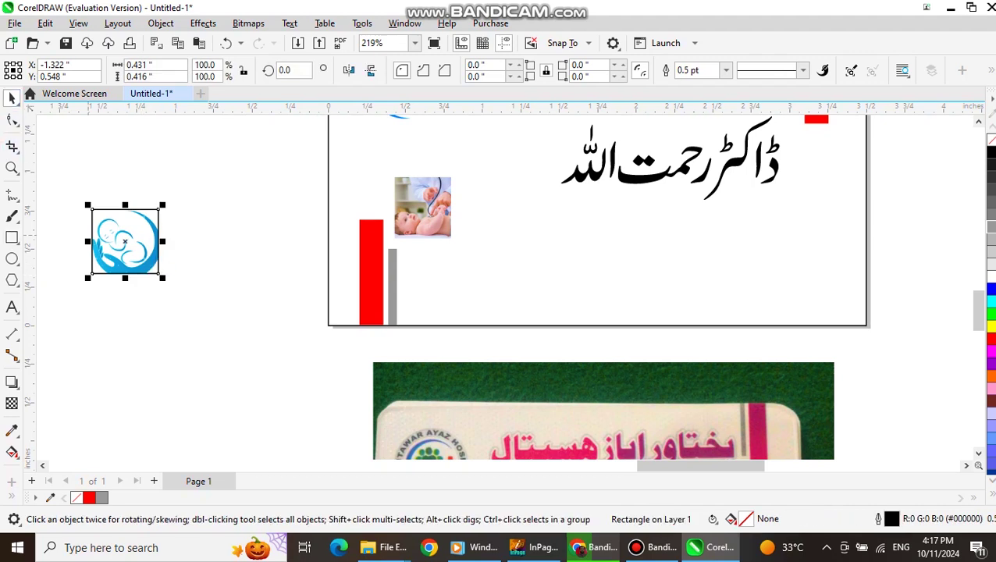
drag(125, 241, 421, 207)
drag(248, 163, 294, 180)
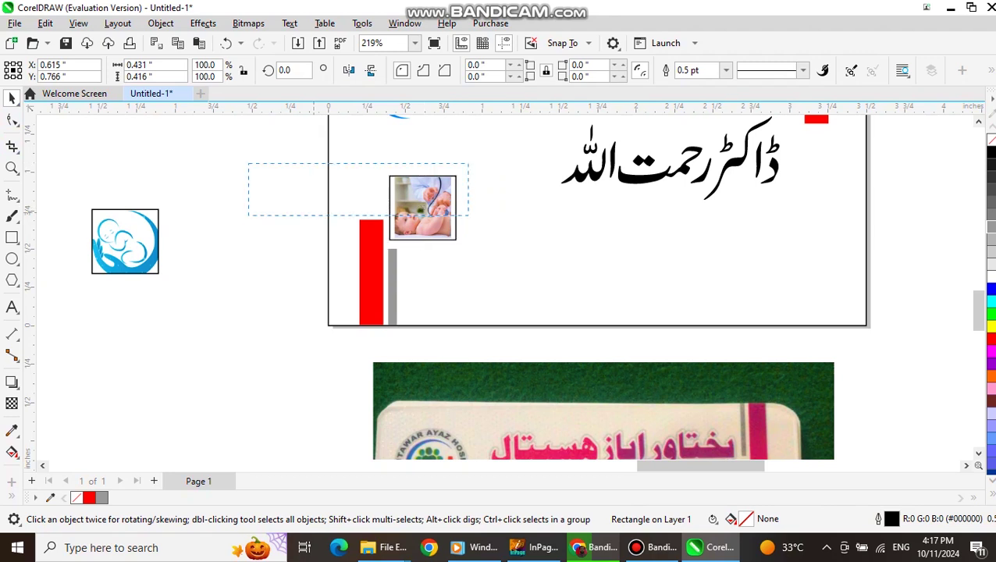
Enlarge the baby photo to about 0.41 × 0.447 in and shift it to about X 0.596, Y 0.773 in.
drag(453, 255, 460, 234)
scroll(454, 249, up, 2)
key(Left)
key(Left)
key(Left)
key(Left)
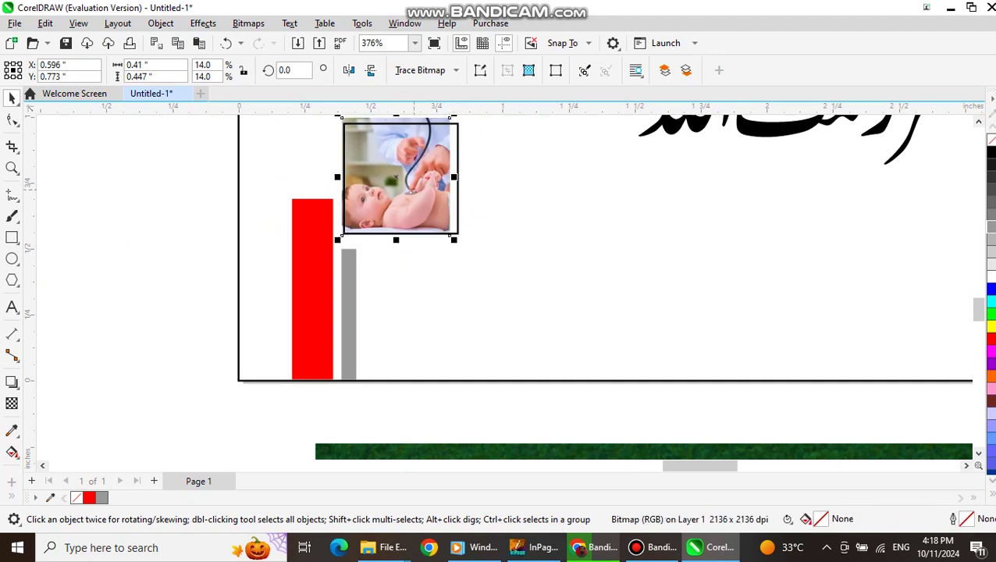
Move the baby photo off the card to about X -0.755, Y -0.35 in, and group the blue picture with its frame.
scroll(397, 175, down, 3)
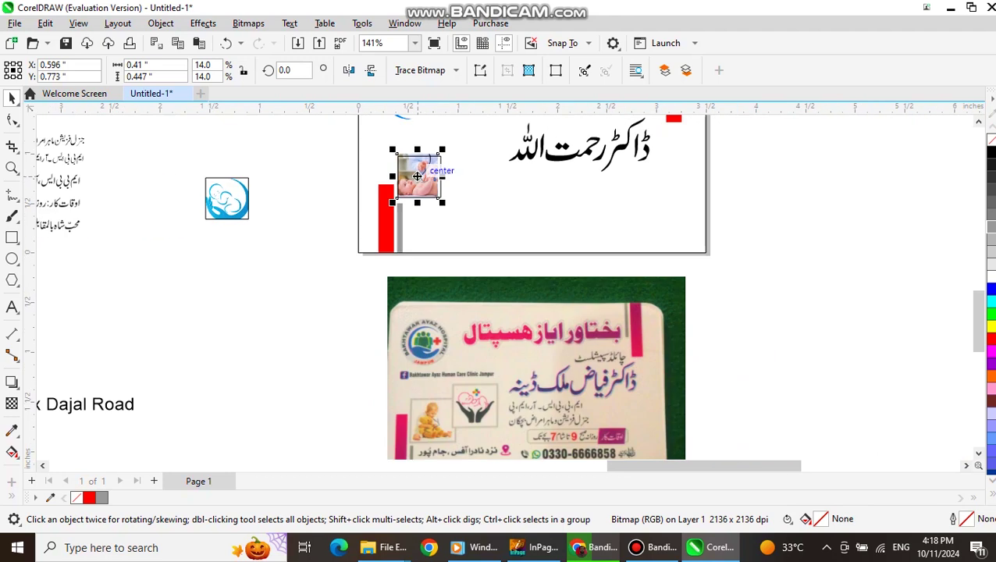
drag(279, 279, 282, 287)
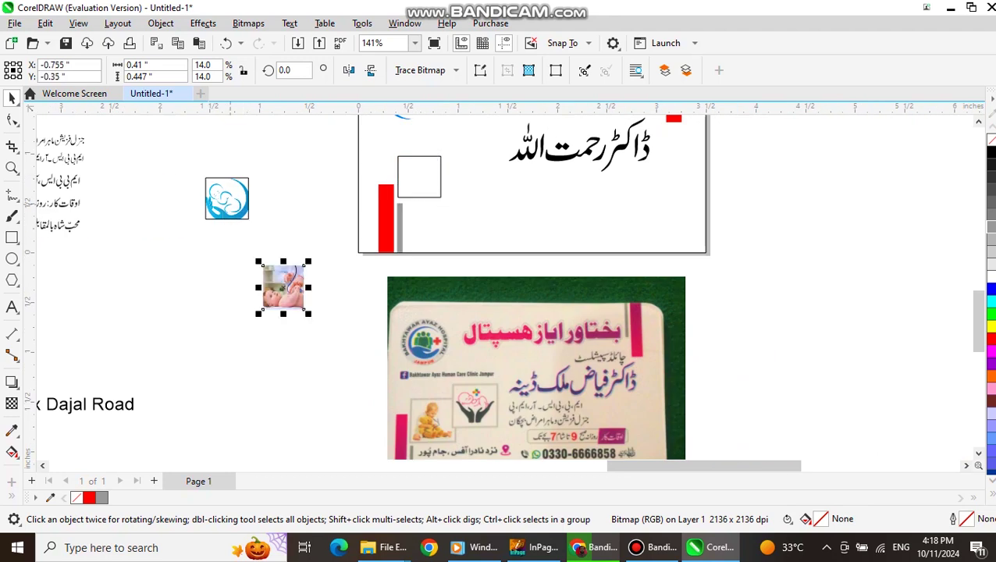
drag(171, 155, 265, 231)
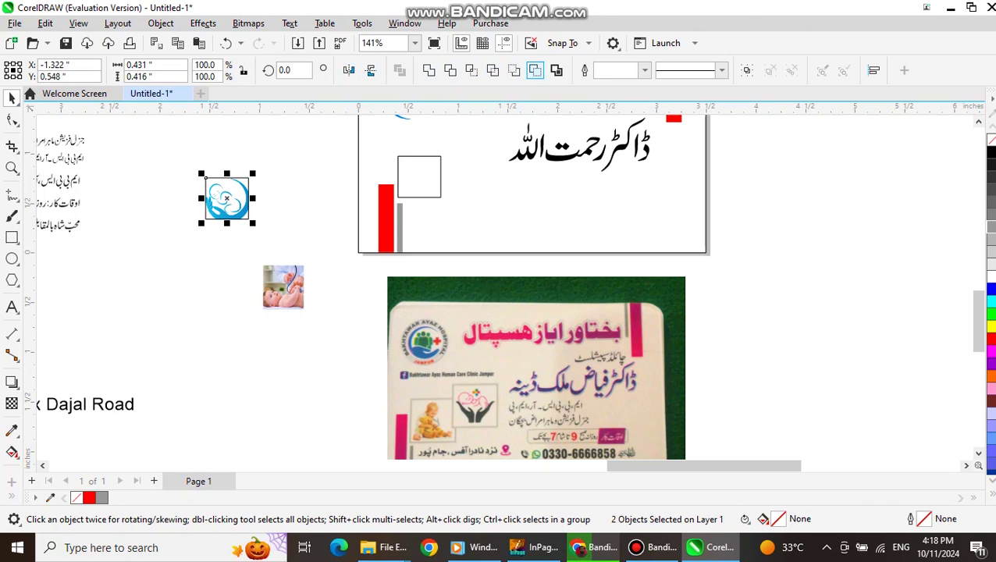
click(745, 70)
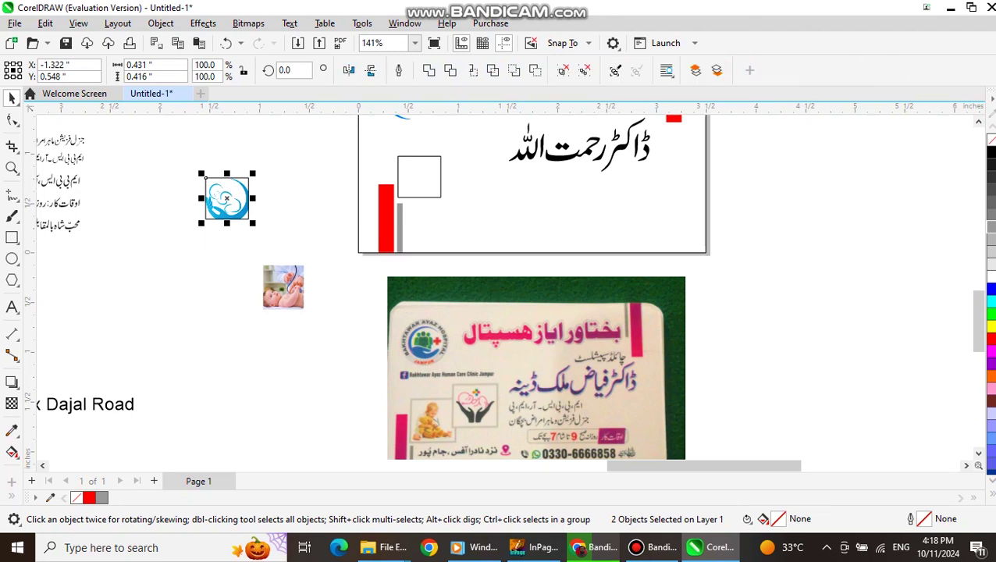
Move the empty frame off the card to about X -1.87, Y -0.126 in and select the baby photo.
click(419, 177)
drag(419, 177, 173, 265)
click(289, 279)
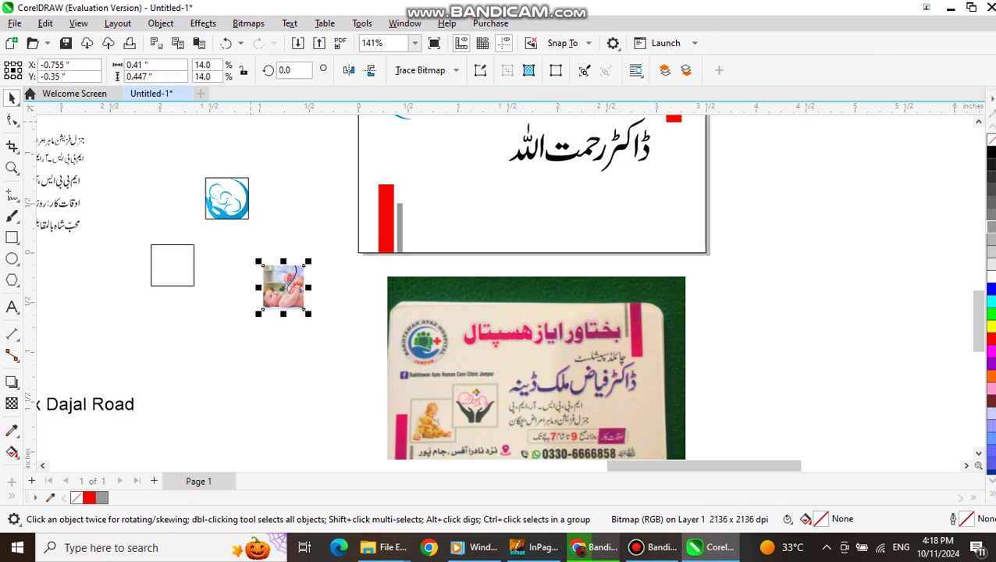
click(161, 24)
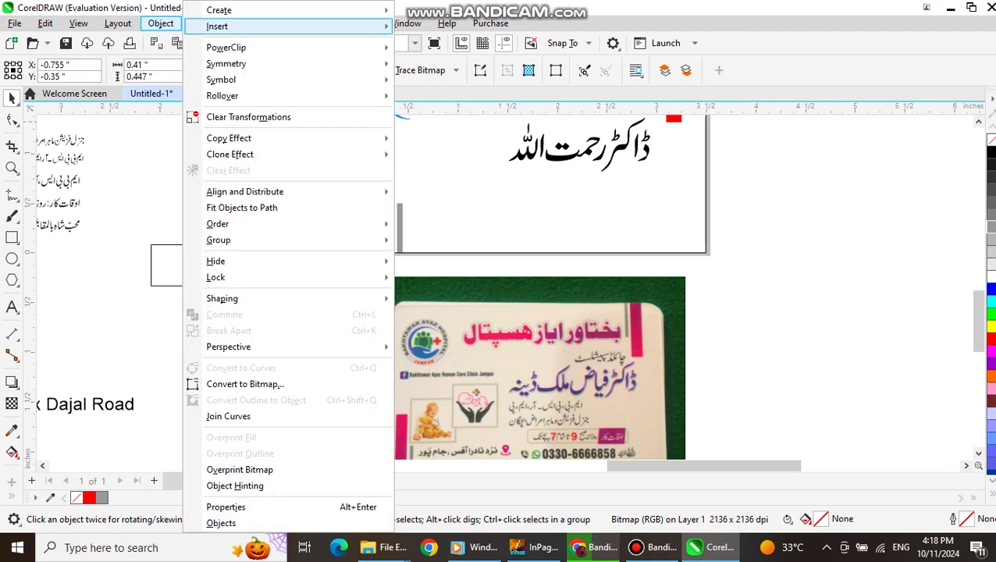
mouse_move(234, 27)
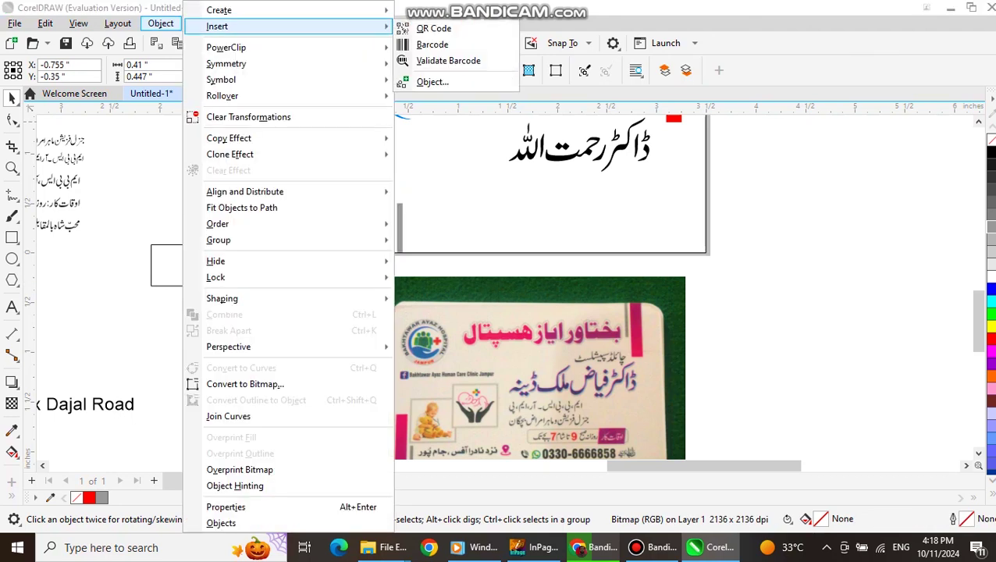
click(118, 23)
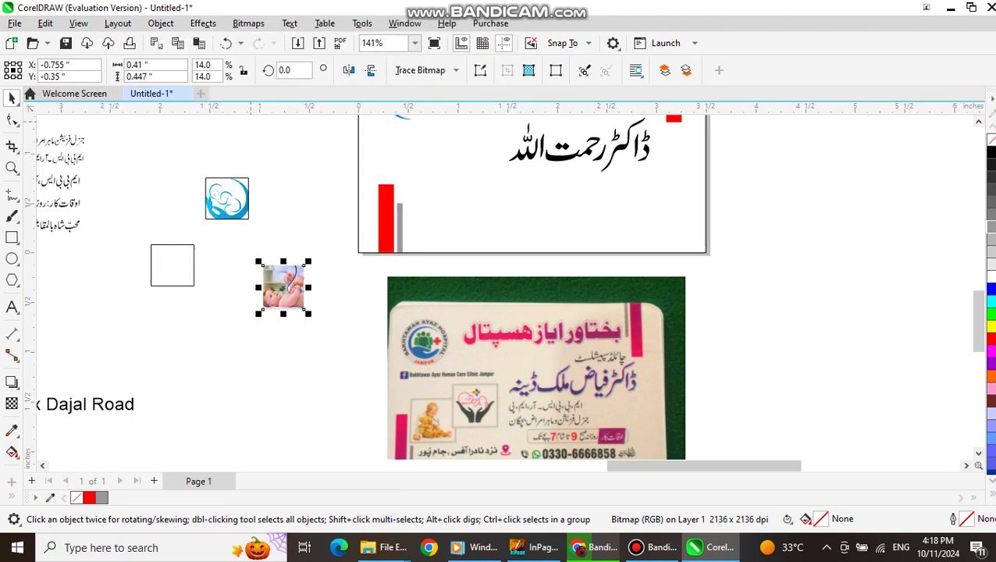
click(203, 23)
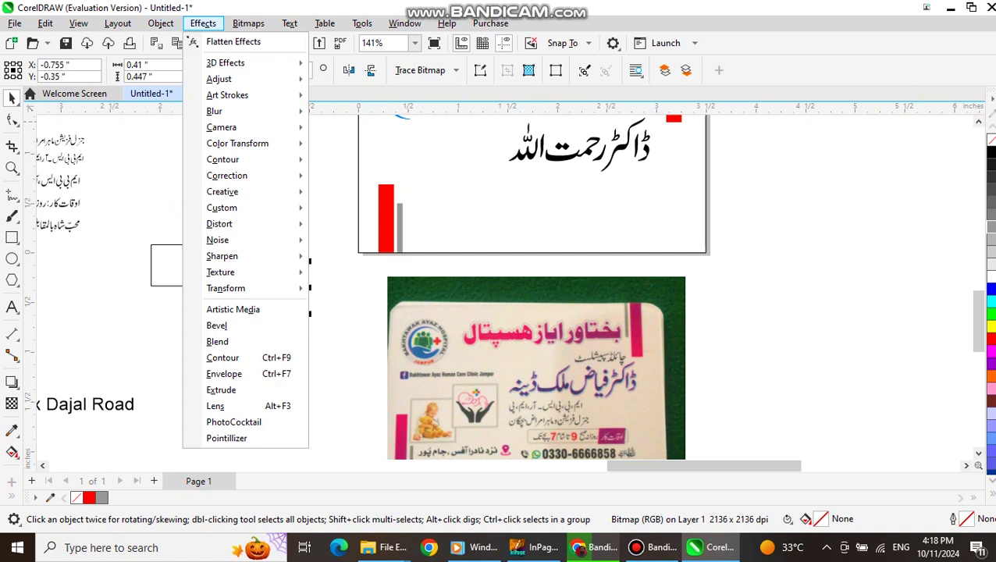
mouse_move(248, 24)
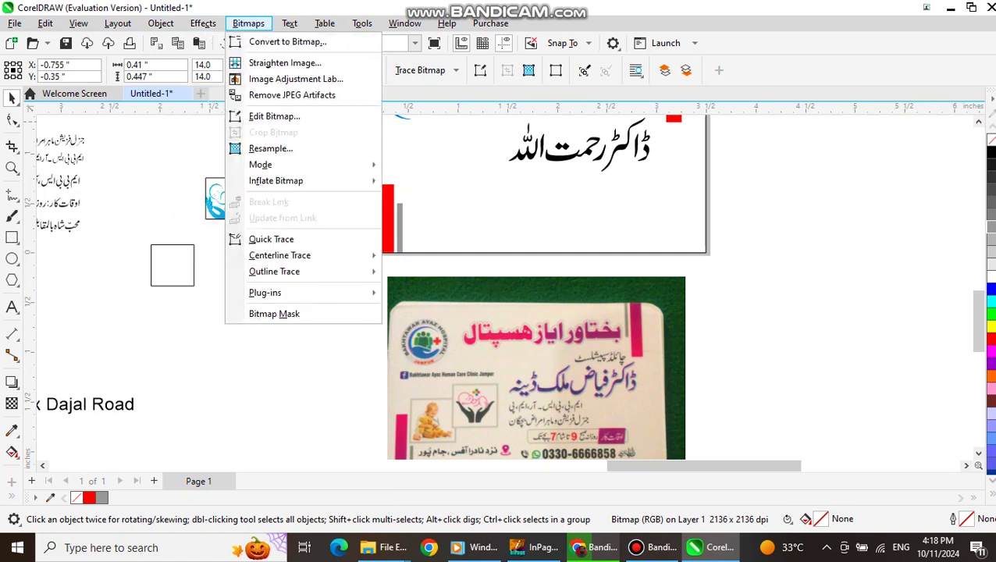
mouse_move(203, 23)
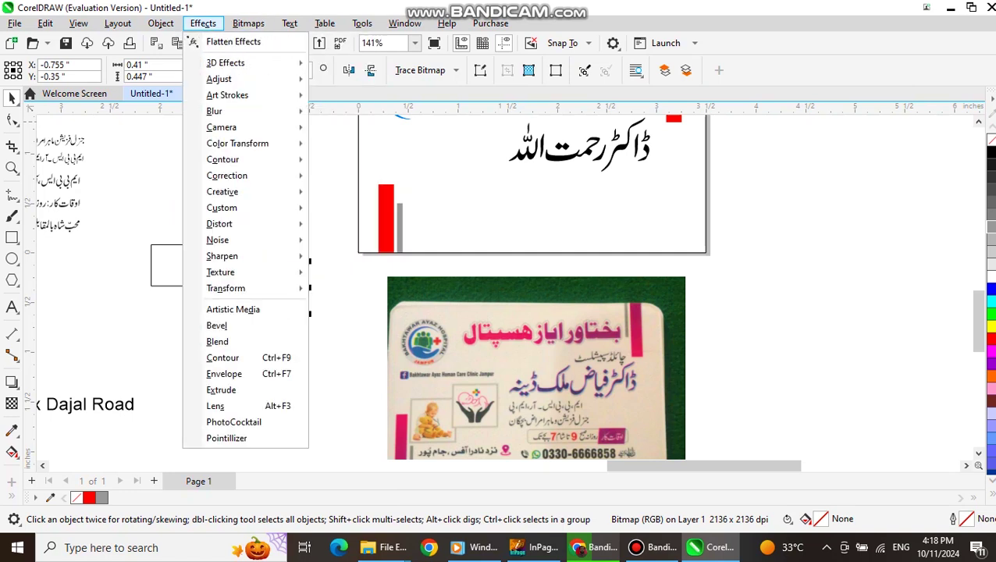
PowerClip the baby photo inside the empty frame beside the card.
key(Left)
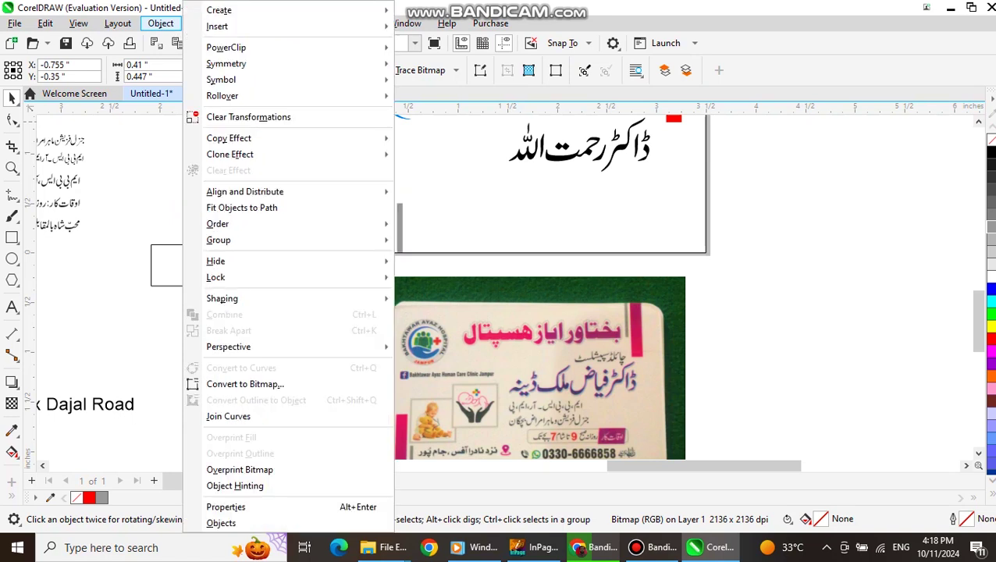
mouse_move(226, 48)
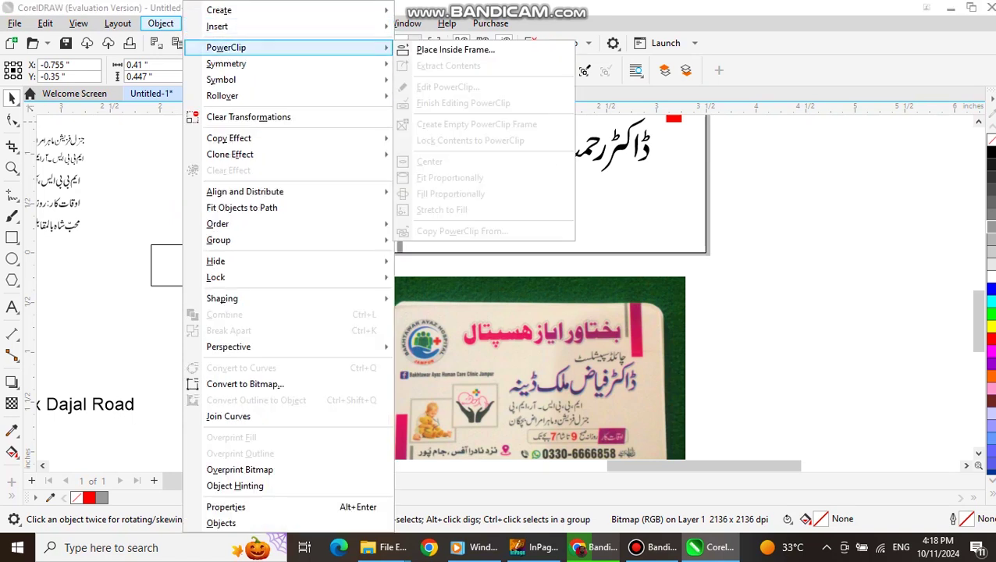
click(456, 49)
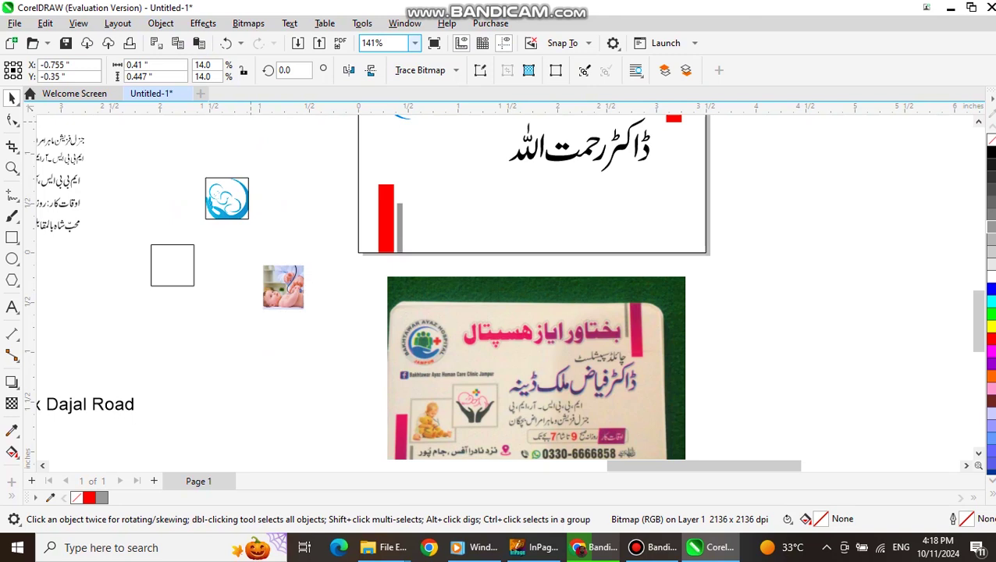
click(291, 285)
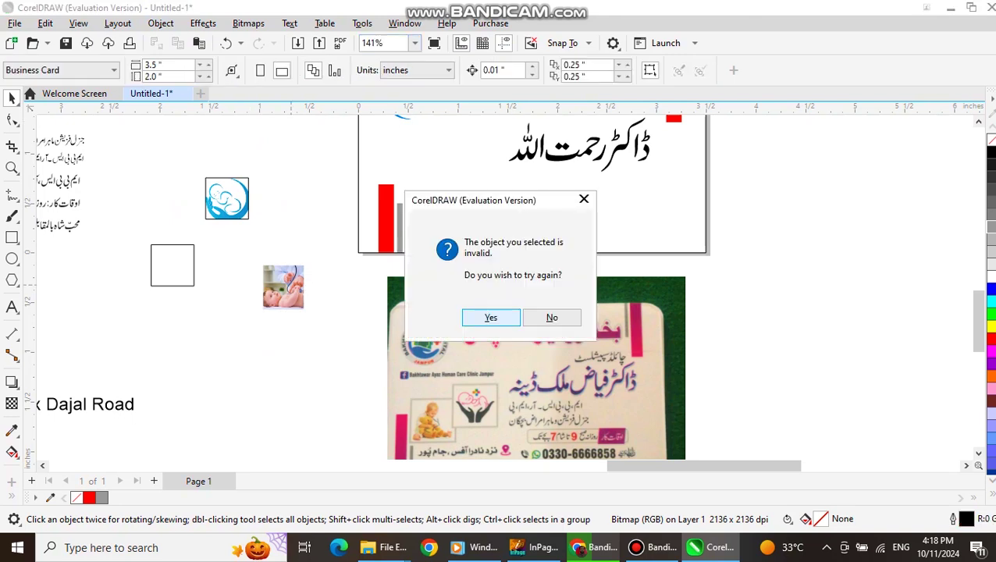
click(491, 318)
click(286, 293)
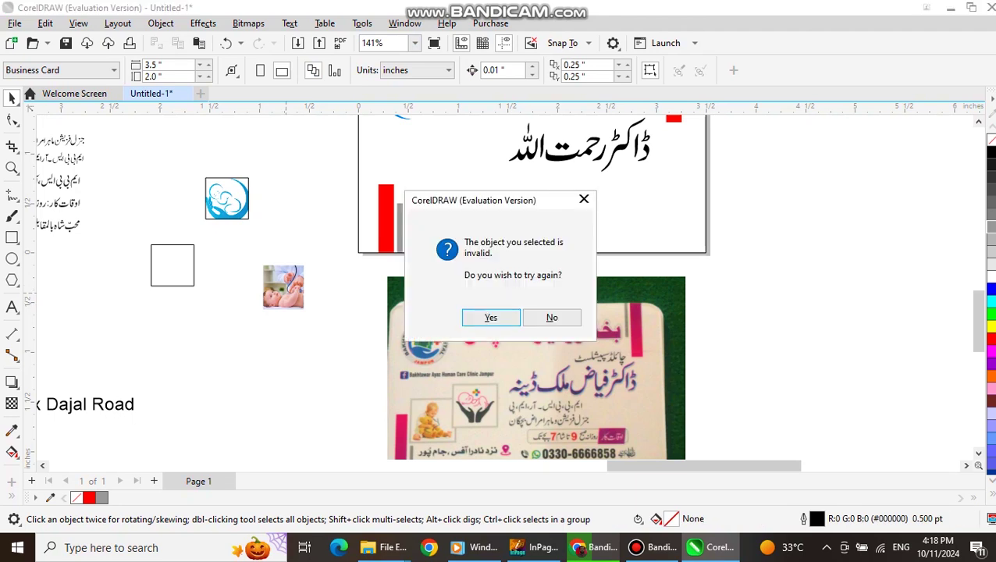
key(Return)
click(162, 265)
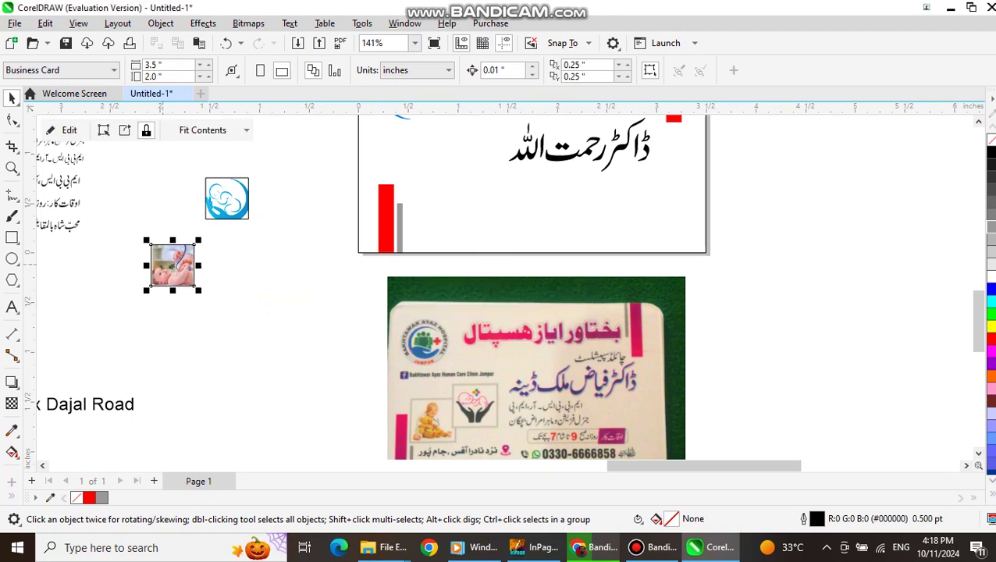
Examine closely how the clipped baby photo fits against the edges of its frame.
scroll(241, 287, up, 2)
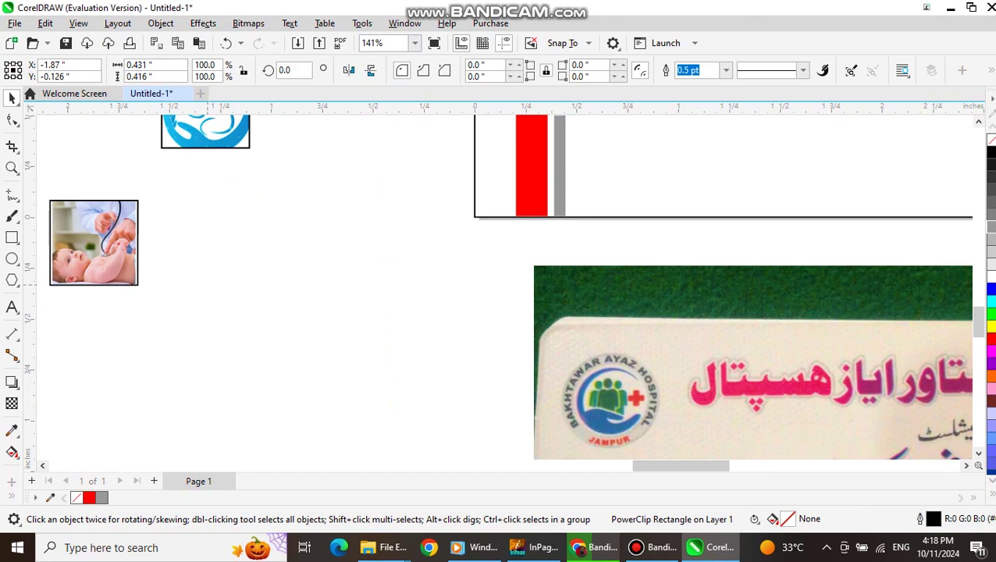
scroll(258, 281, down, 3)
click(188, 265)
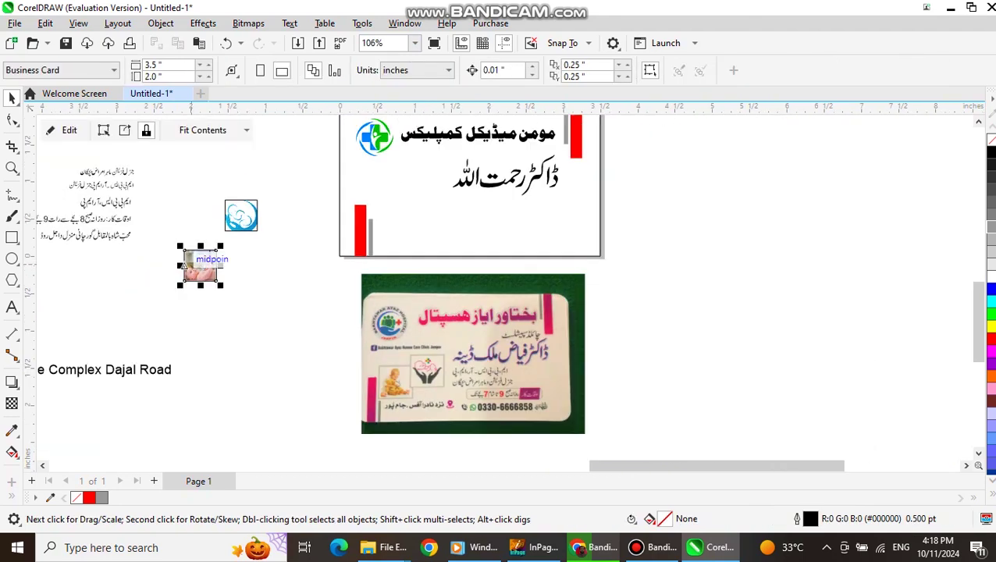
scroll(201, 265, up, 2)
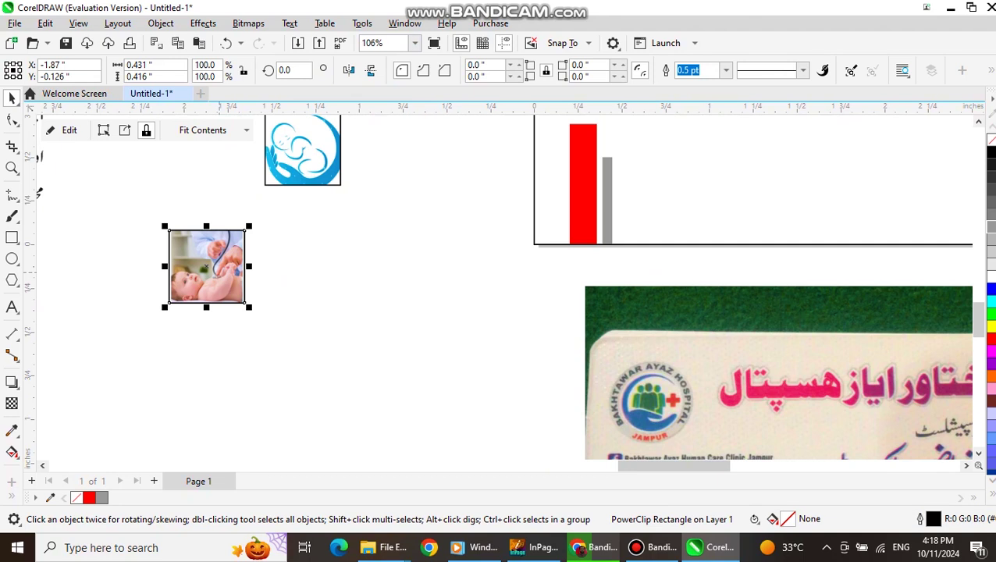
scroll(200, 265, up, 2)
scroll(191, 270, up, 2)
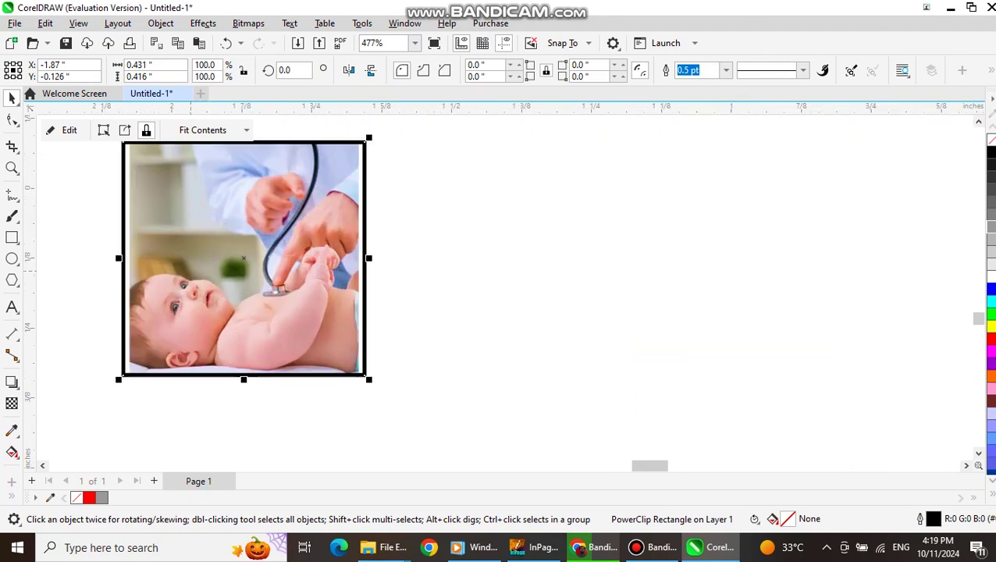
scroll(382, 268, down, 2)
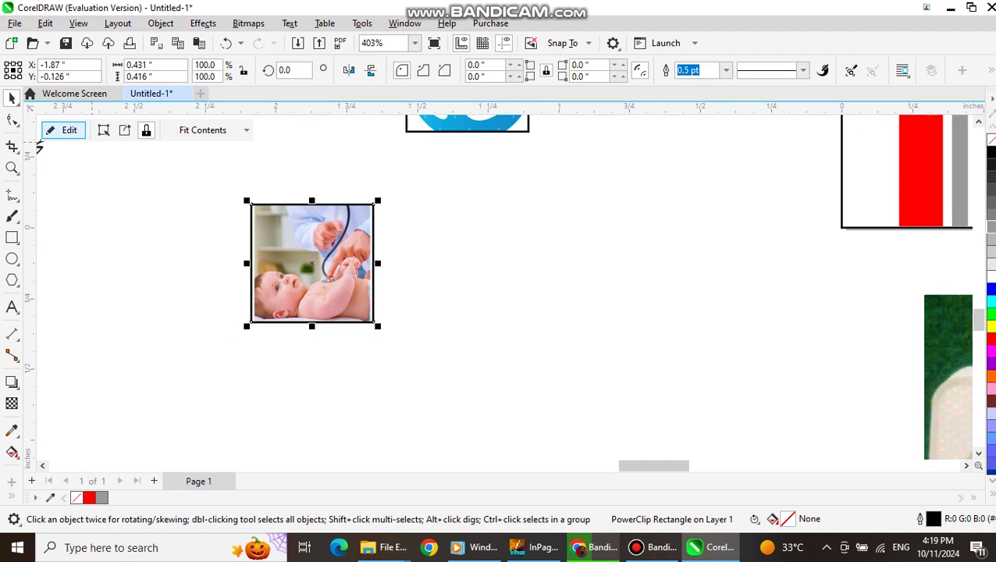
Try enlarging the framed baby photo as a whole to 0.458 by 0.442 in, and undo the resize.
click(62, 130)
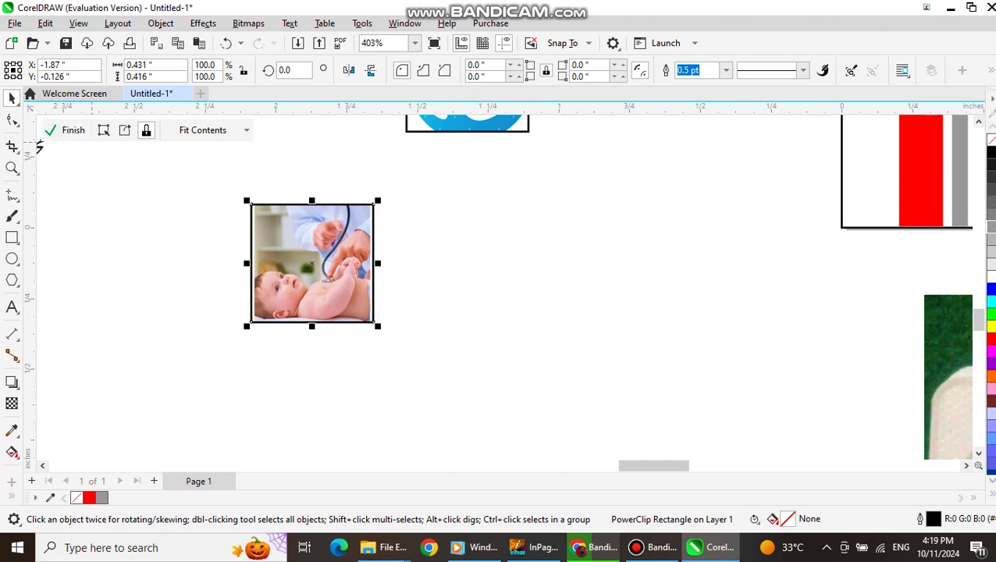
click(64, 130)
click(497, 299)
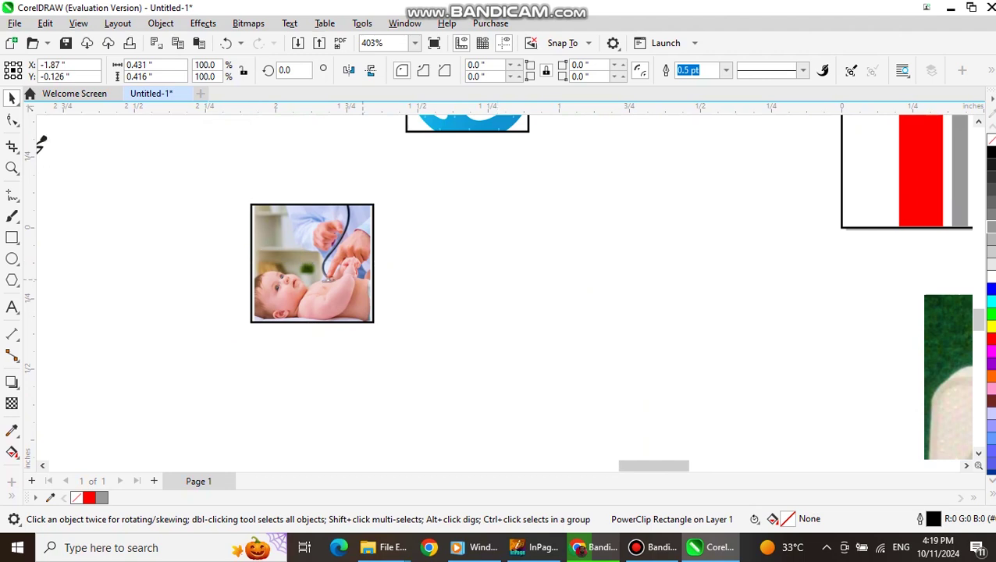
double_click(363, 280)
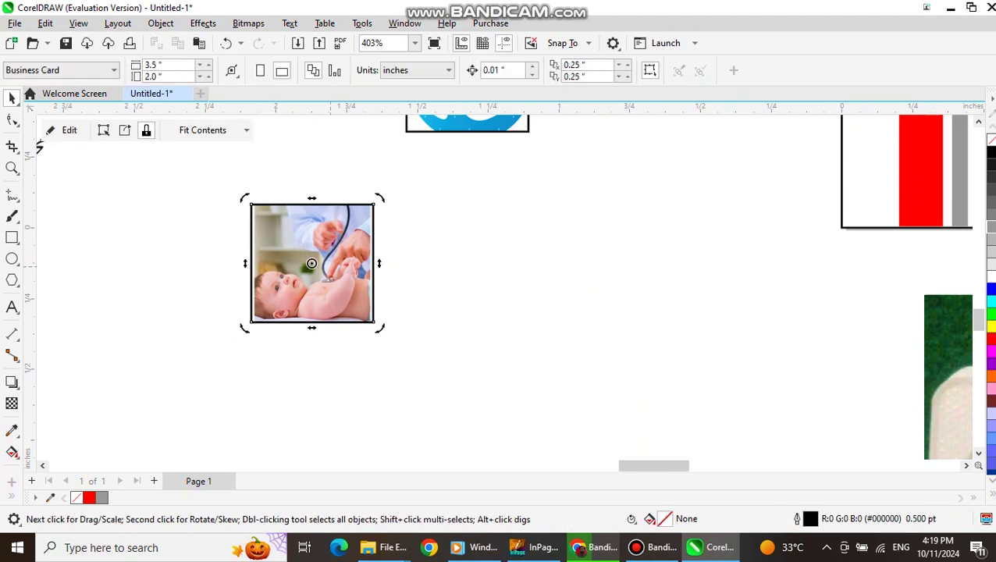
click(311, 263)
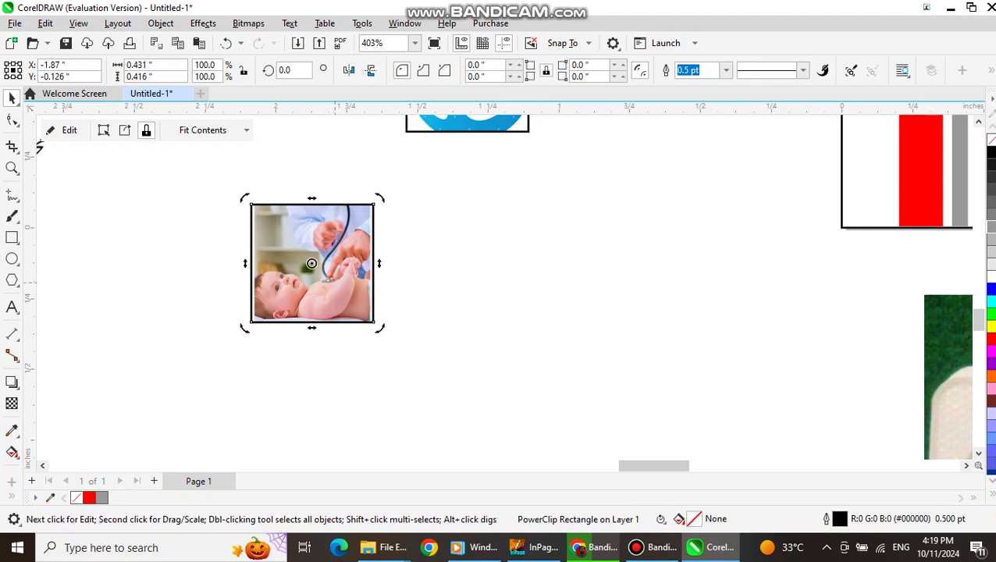
drag(372, 321, 380, 329)
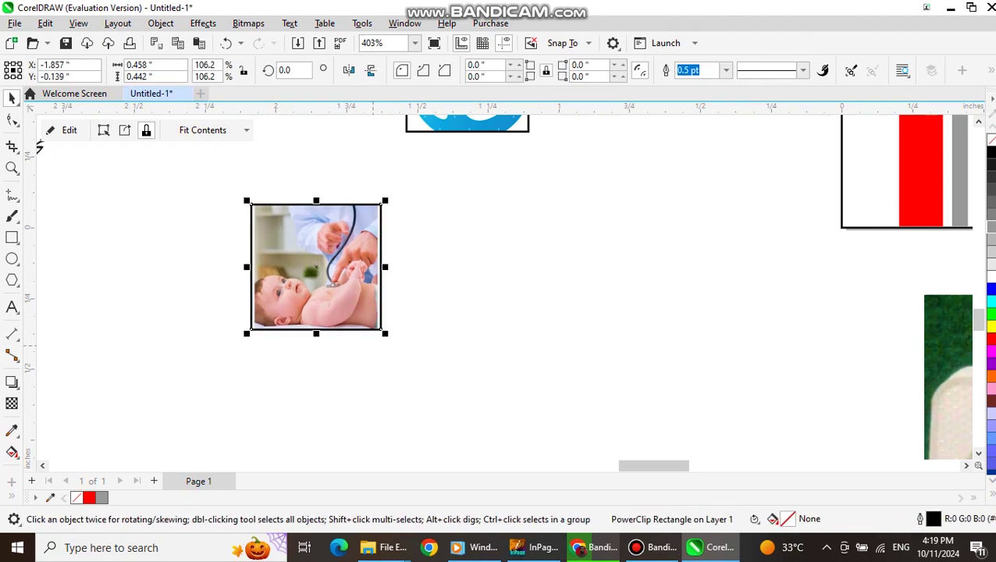
key(ctrl+z)
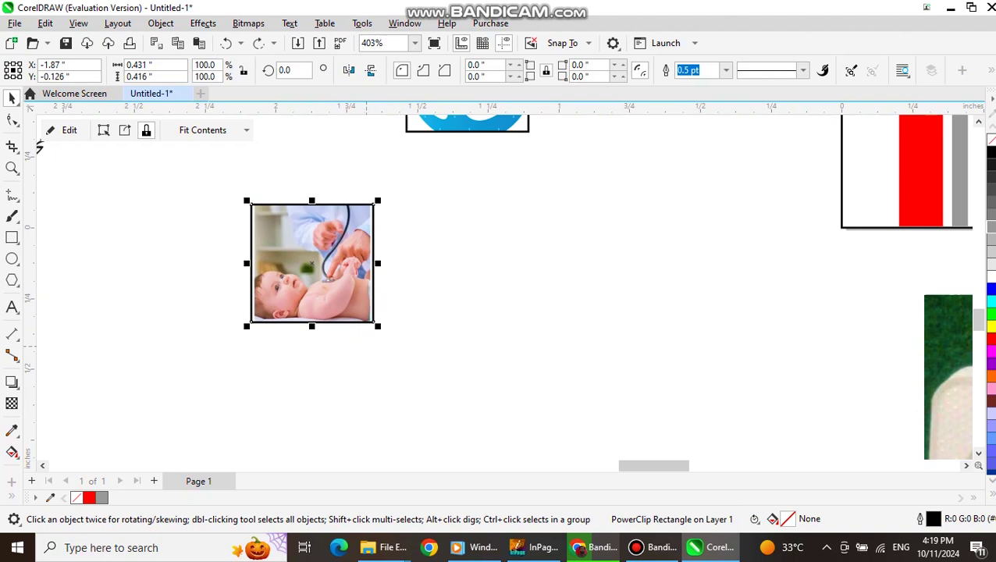
Edit the frame's clipped contents, enlarging the baby photo to about 0.468 by 0.511 in and centring it at about X -1.87, Y -0.115 in.
click(64, 129)
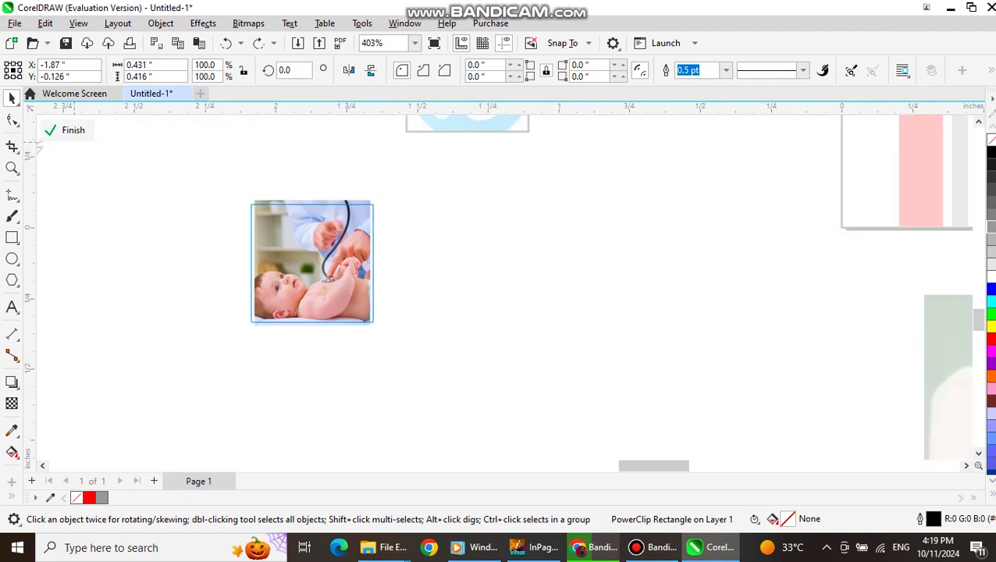
click(347, 242)
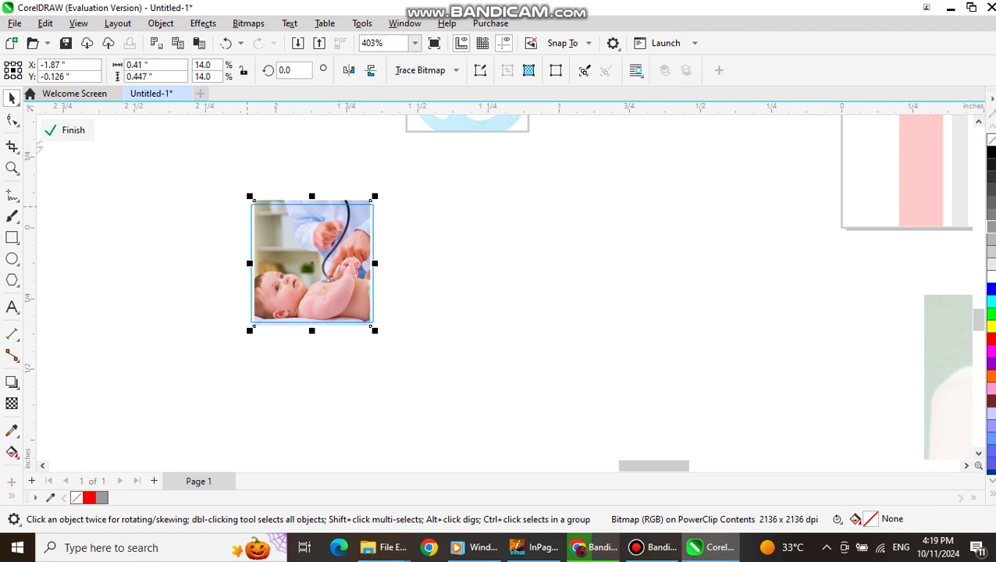
drag(249, 196, 237, 178)
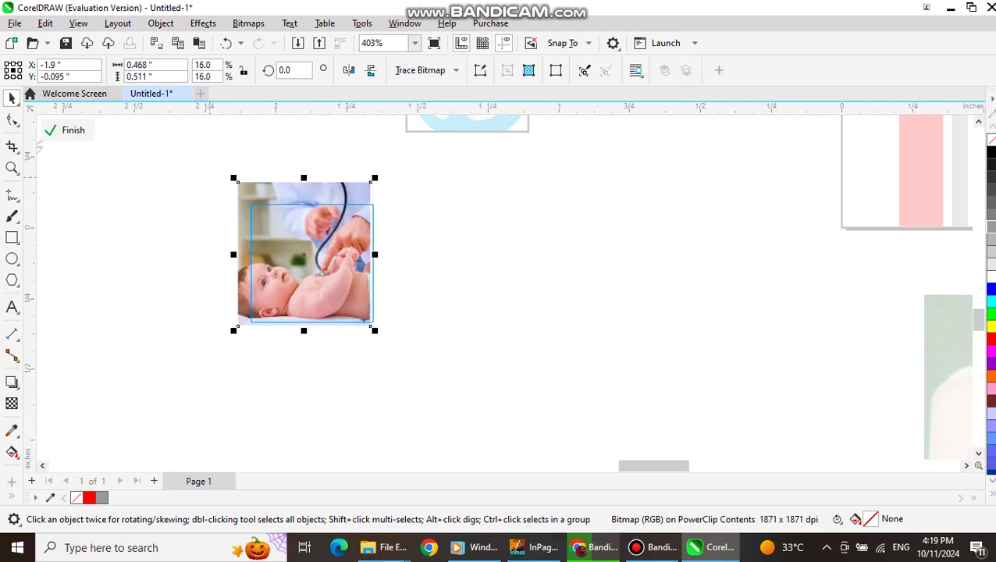
key(Right)
key(Right)
key(Down)
key(Down)
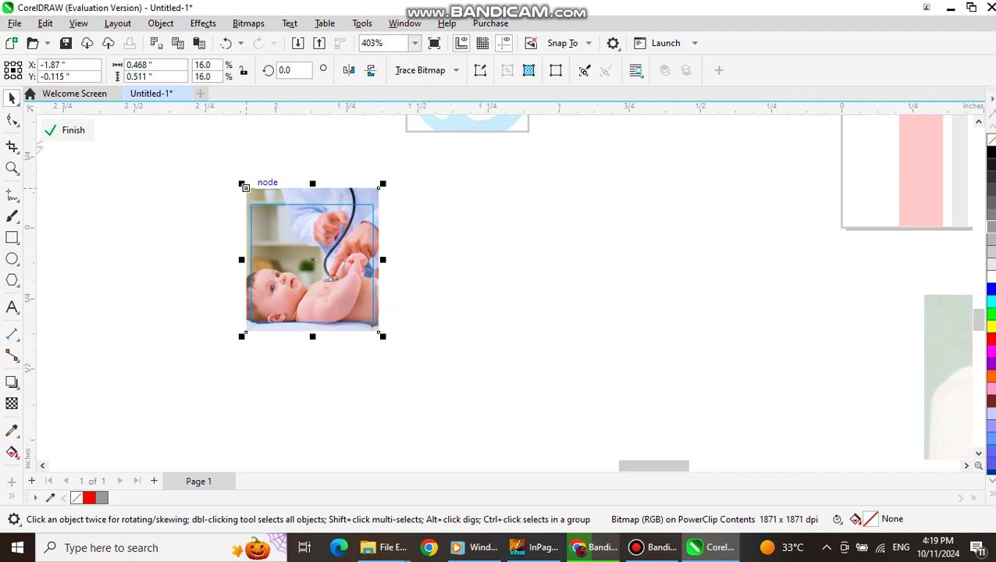
click(67, 130)
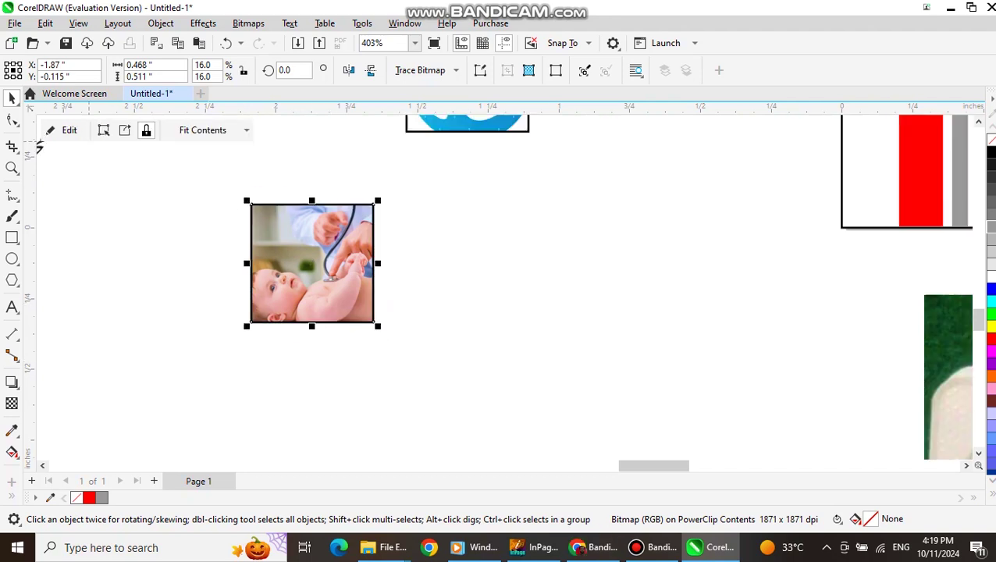
Move the framed baby photo onto the card, just above and beside the lower red and grey bars.
scroll(205, 328, down, 3)
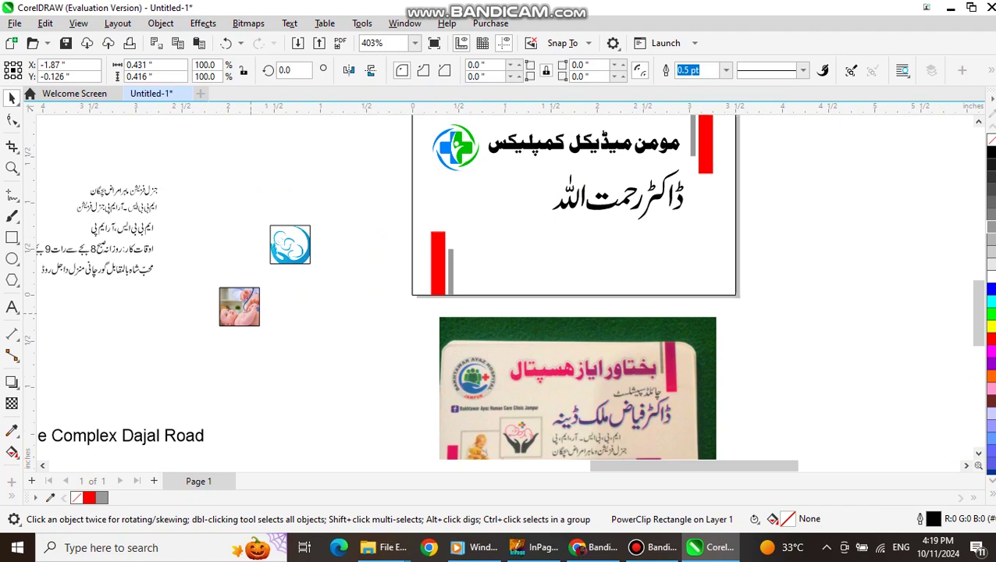
click(250, 281)
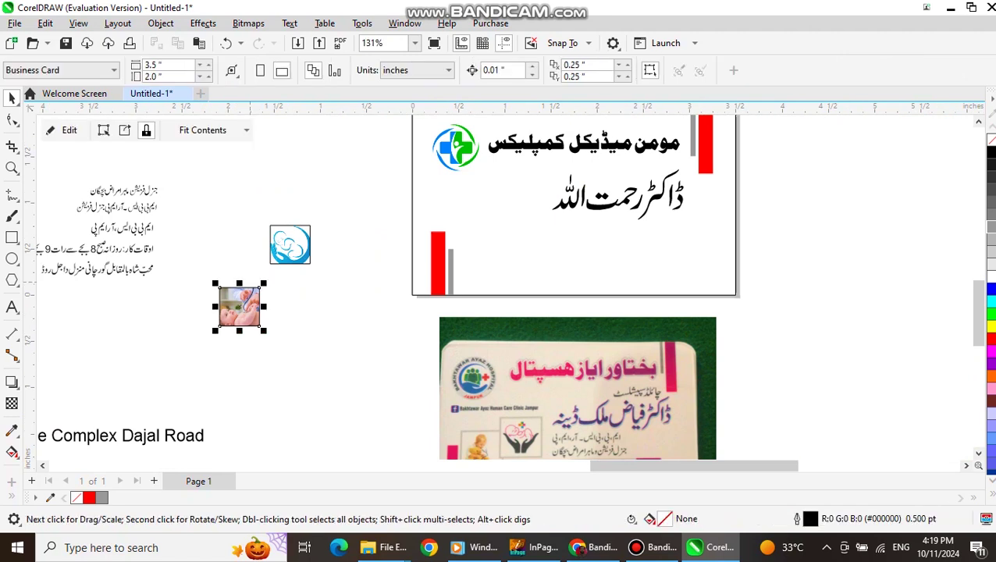
drag(239, 306, 465, 228)
Move the framed blue picture onto the card beside the baby photo, slightly higher, at about X 1.036, Y 1.015 in.
click(289, 244)
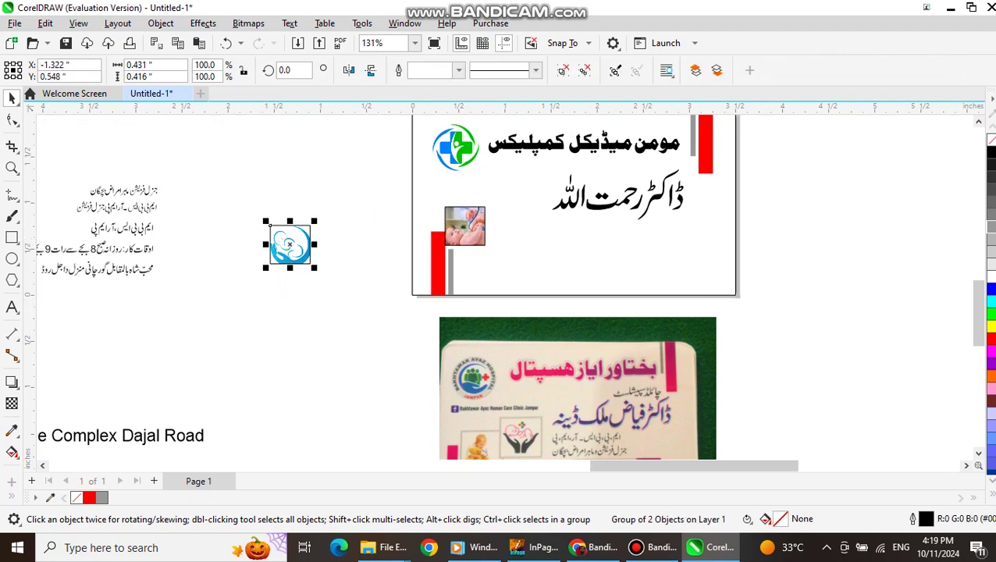
drag(290, 244, 509, 201)
scroll(521, 195, up, 2)
key(Left)
key(Left)
key(Left)
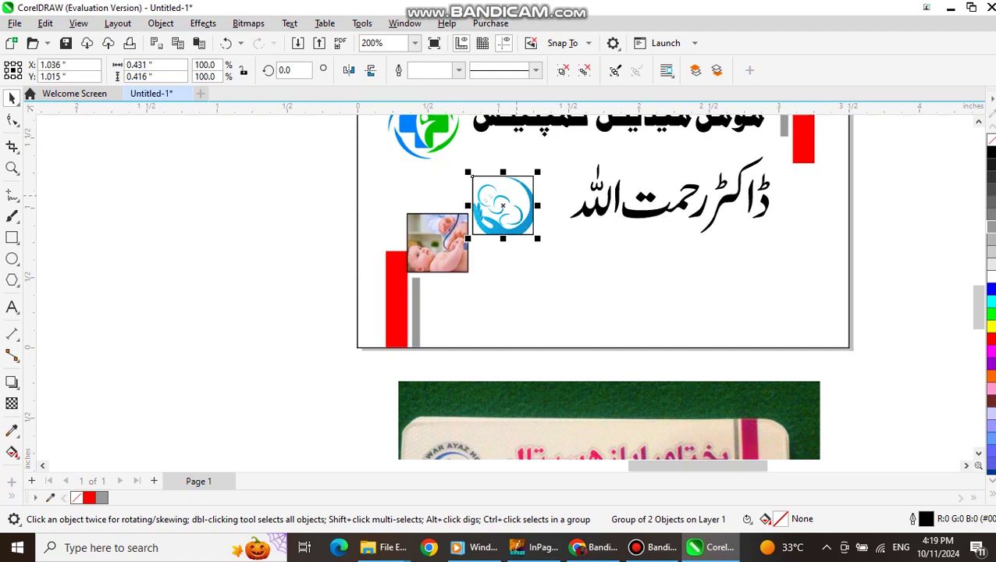
Enlarge the doctor's name on the card to about 1.589 by 0.607 in and fill it with blue.
scroll(501, 204, down, 3)
click(628, 195)
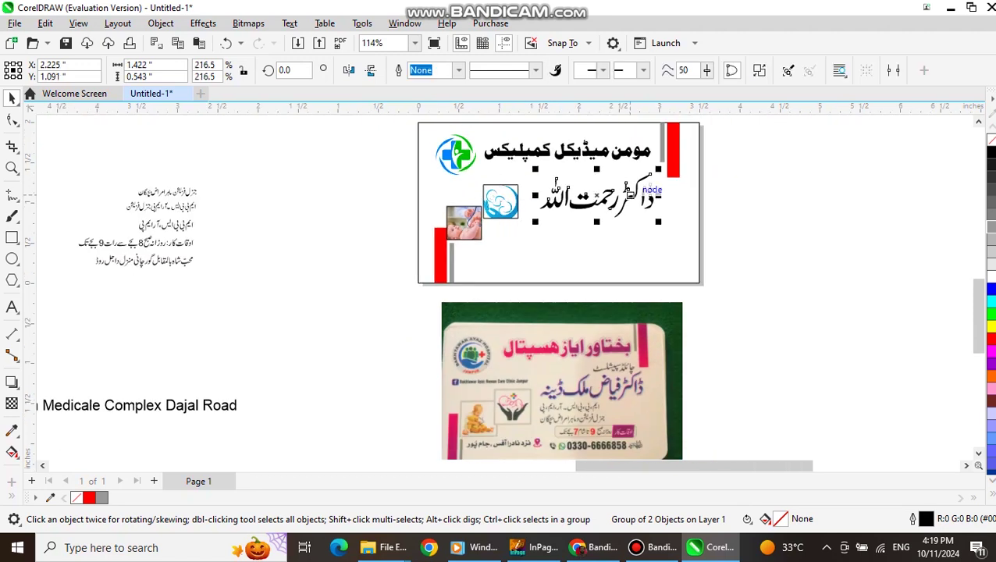
scroll(538, 163, up, 2)
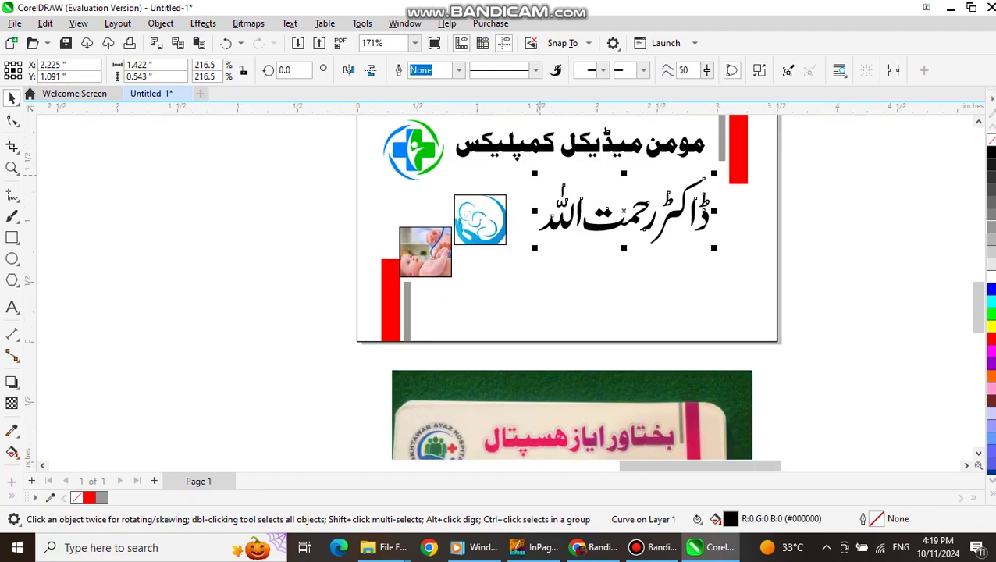
drag(533, 172, 513, 166)
scroll(514, 166, down, 2)
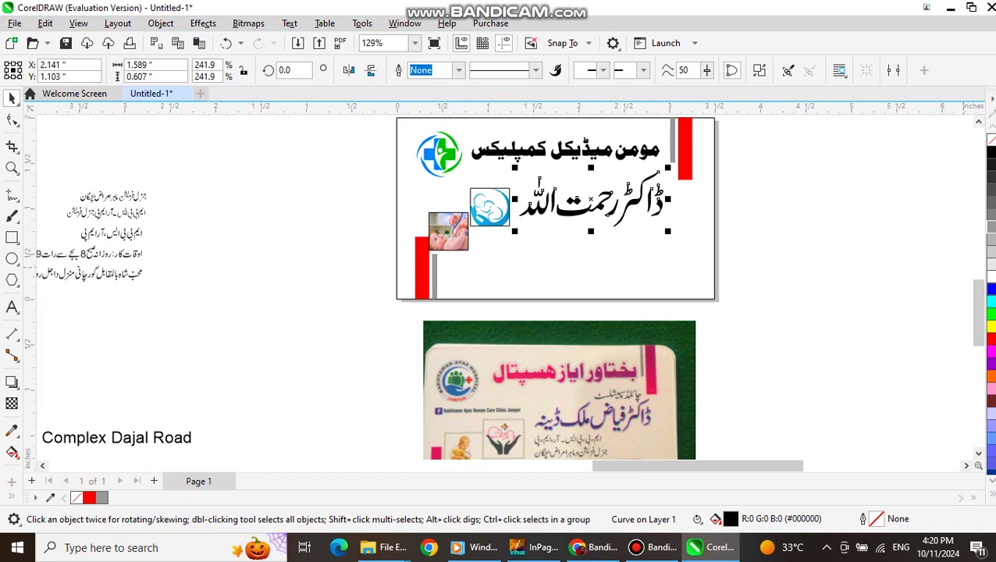
click(990, 290)
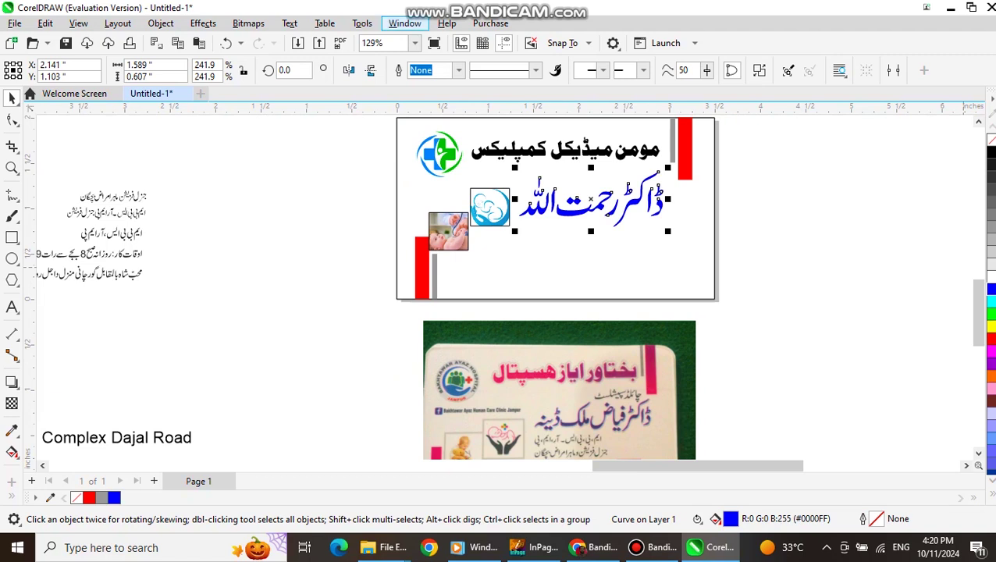
click(404, 22)
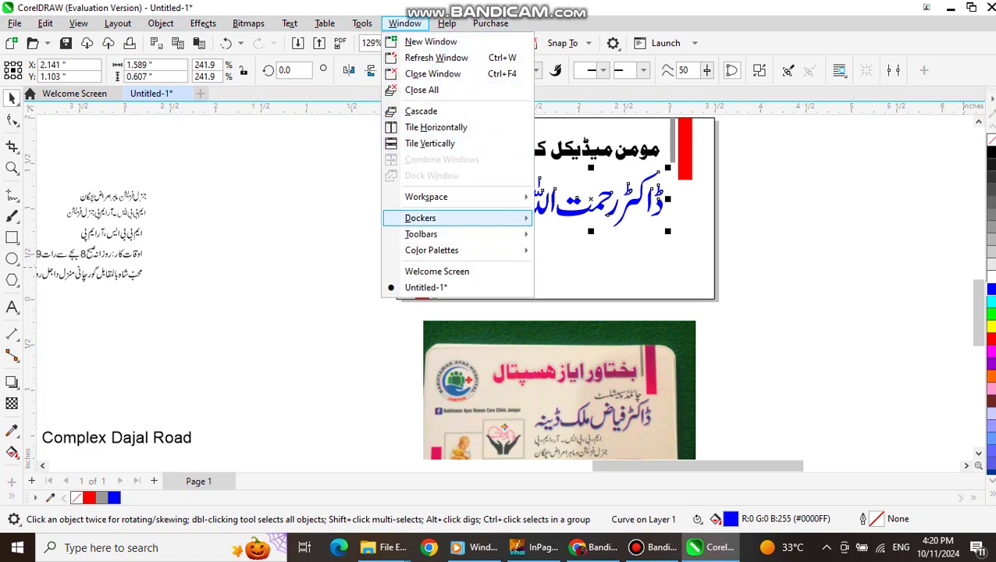
mouse_move(437, 217)
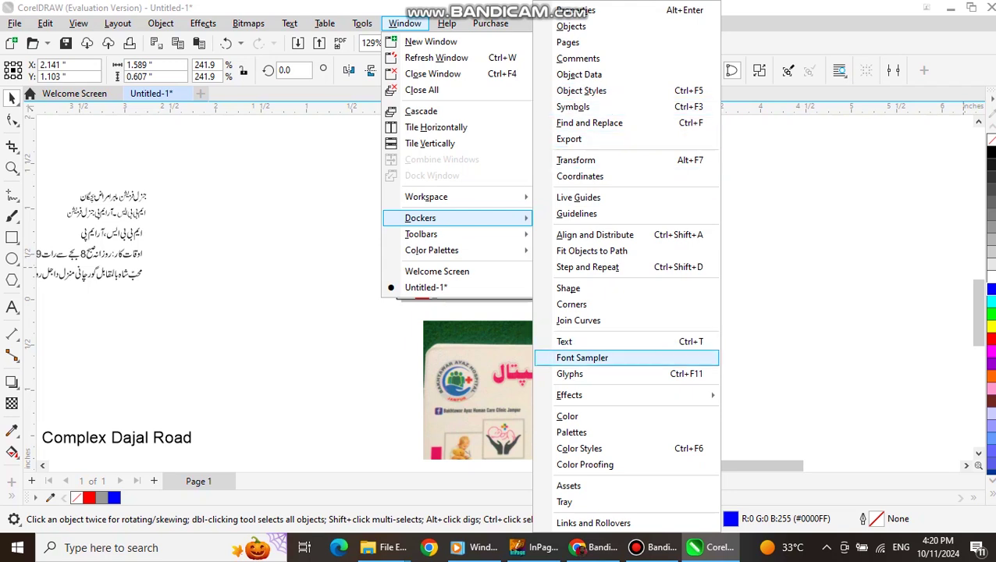
click(259, 335)
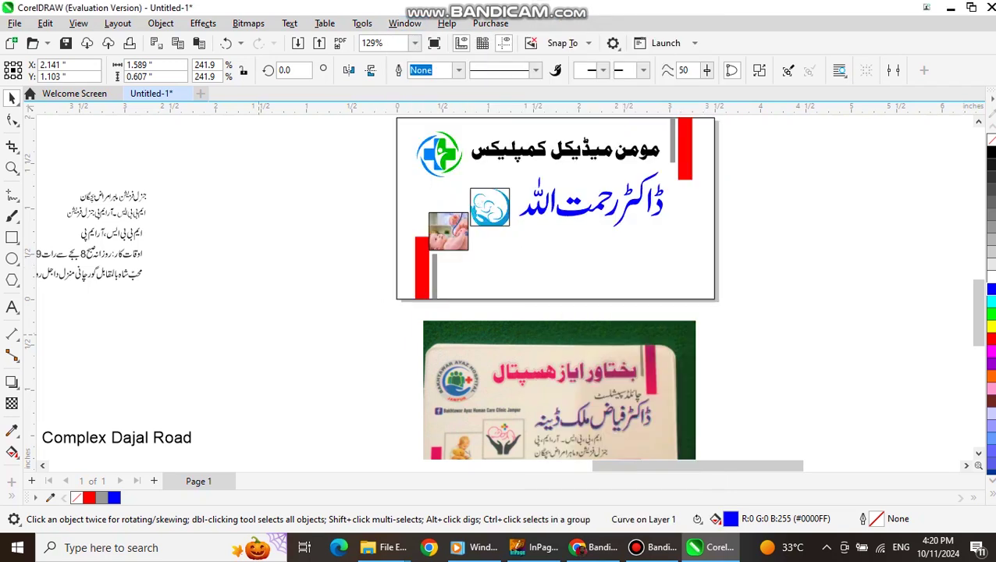